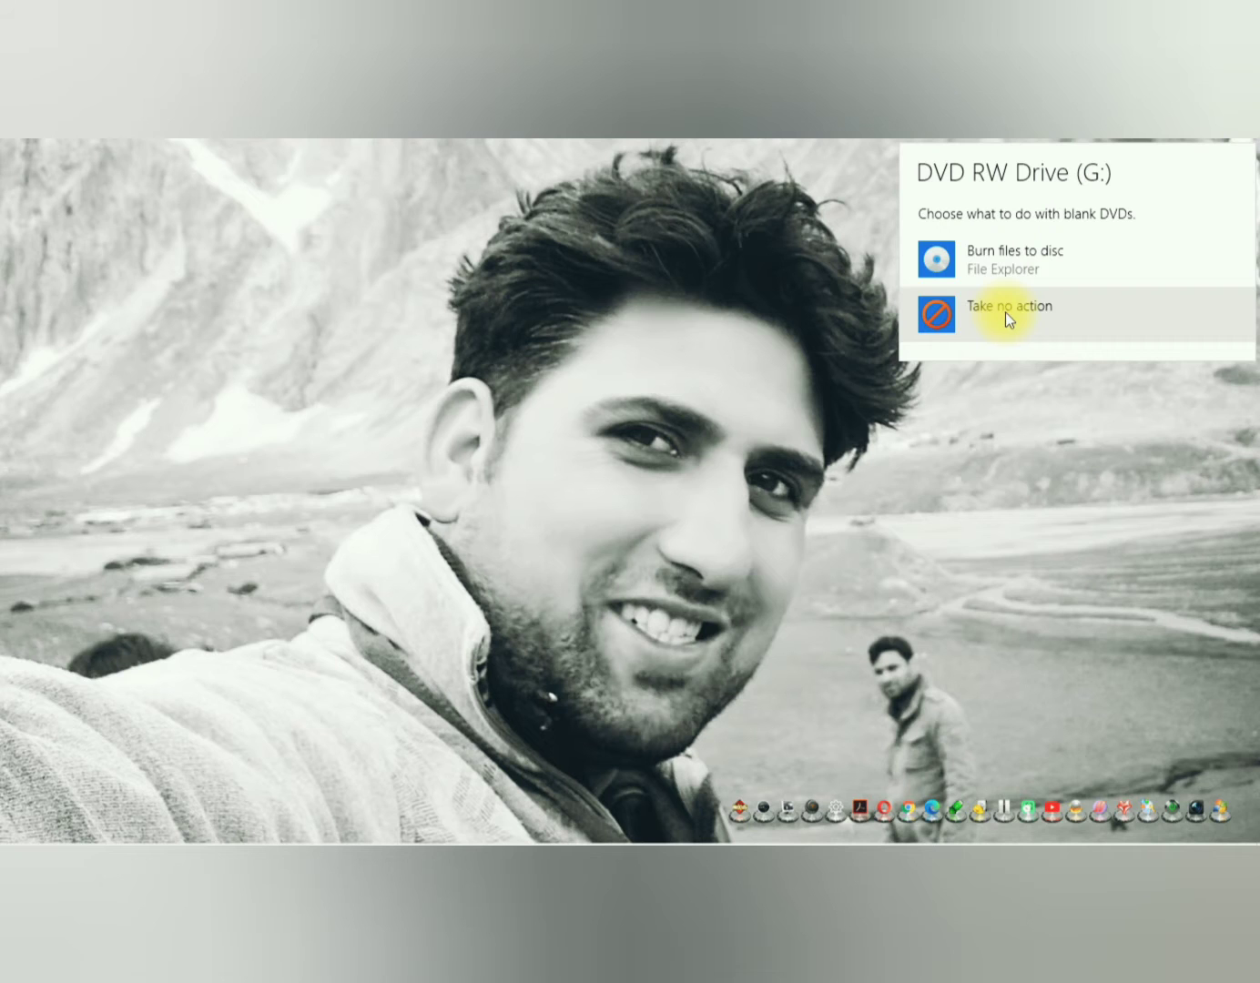
# Step: Choose to take no action for the blank DVD, check the drives in This PC, and minimize its window
pyautogui.click(1001, 314)
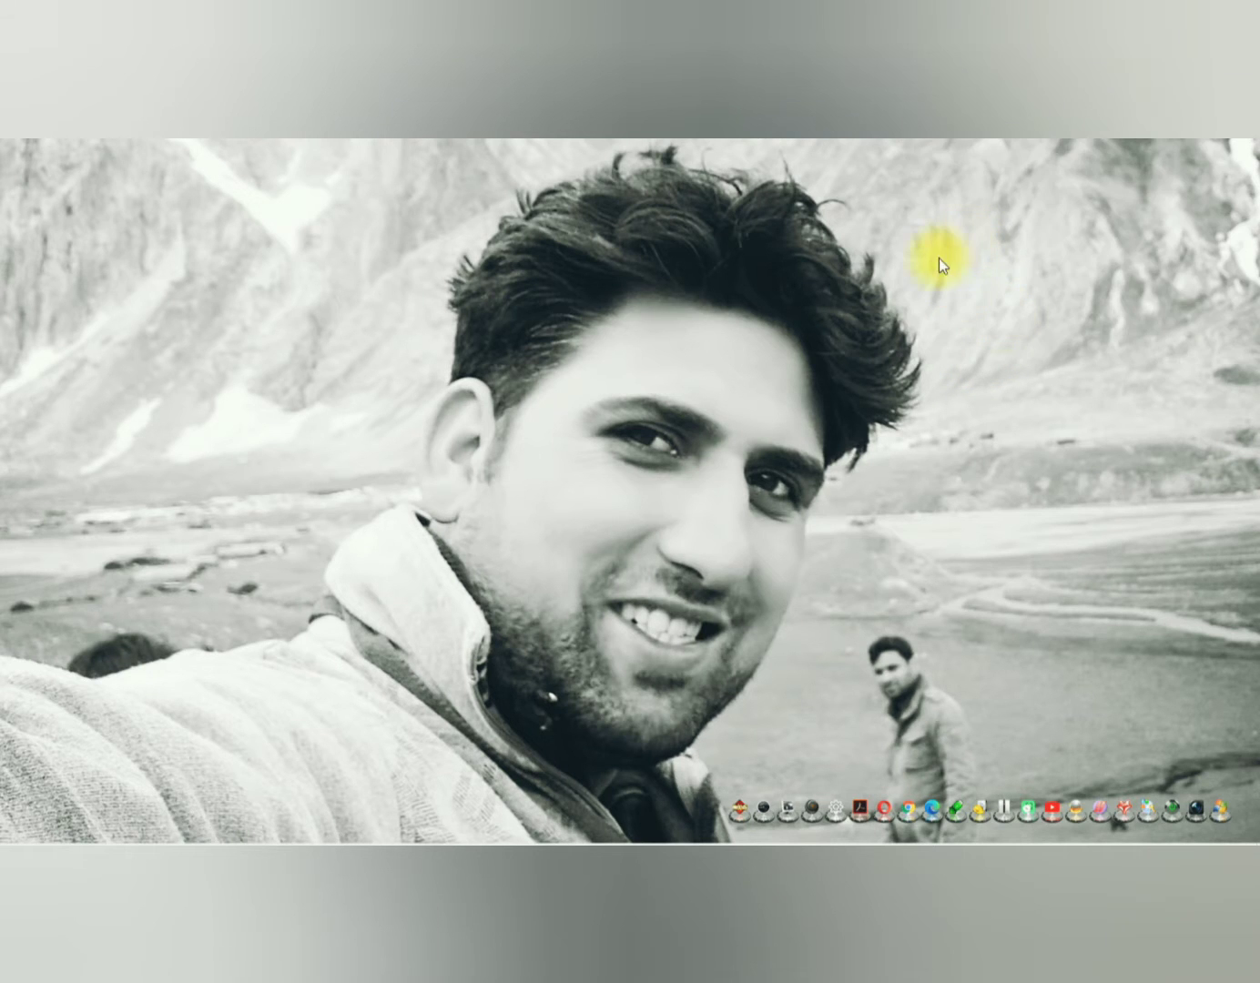
pyautogui.click(790, 707)
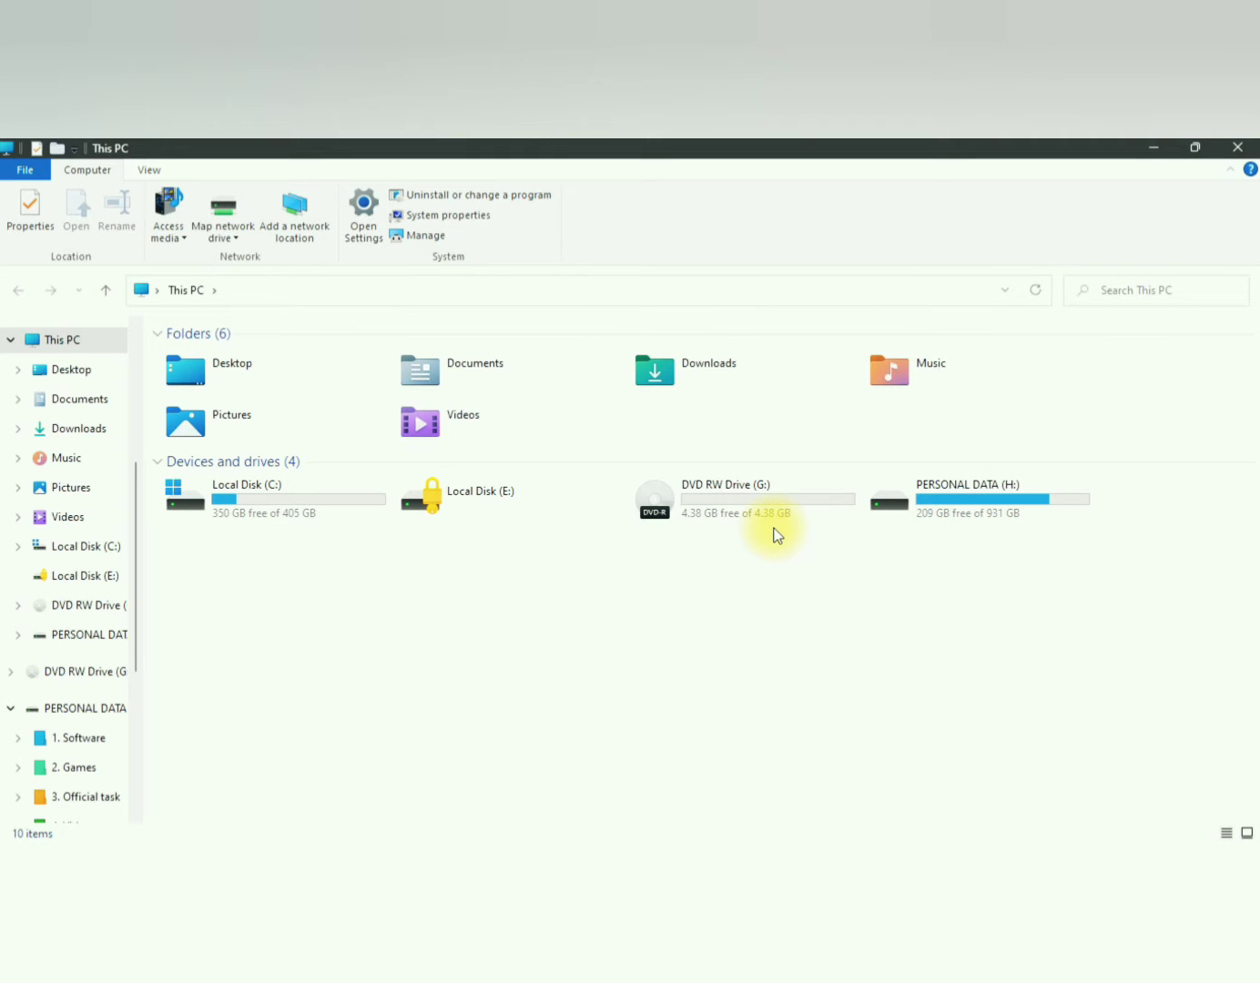
pyautogui.click(1140, 146)
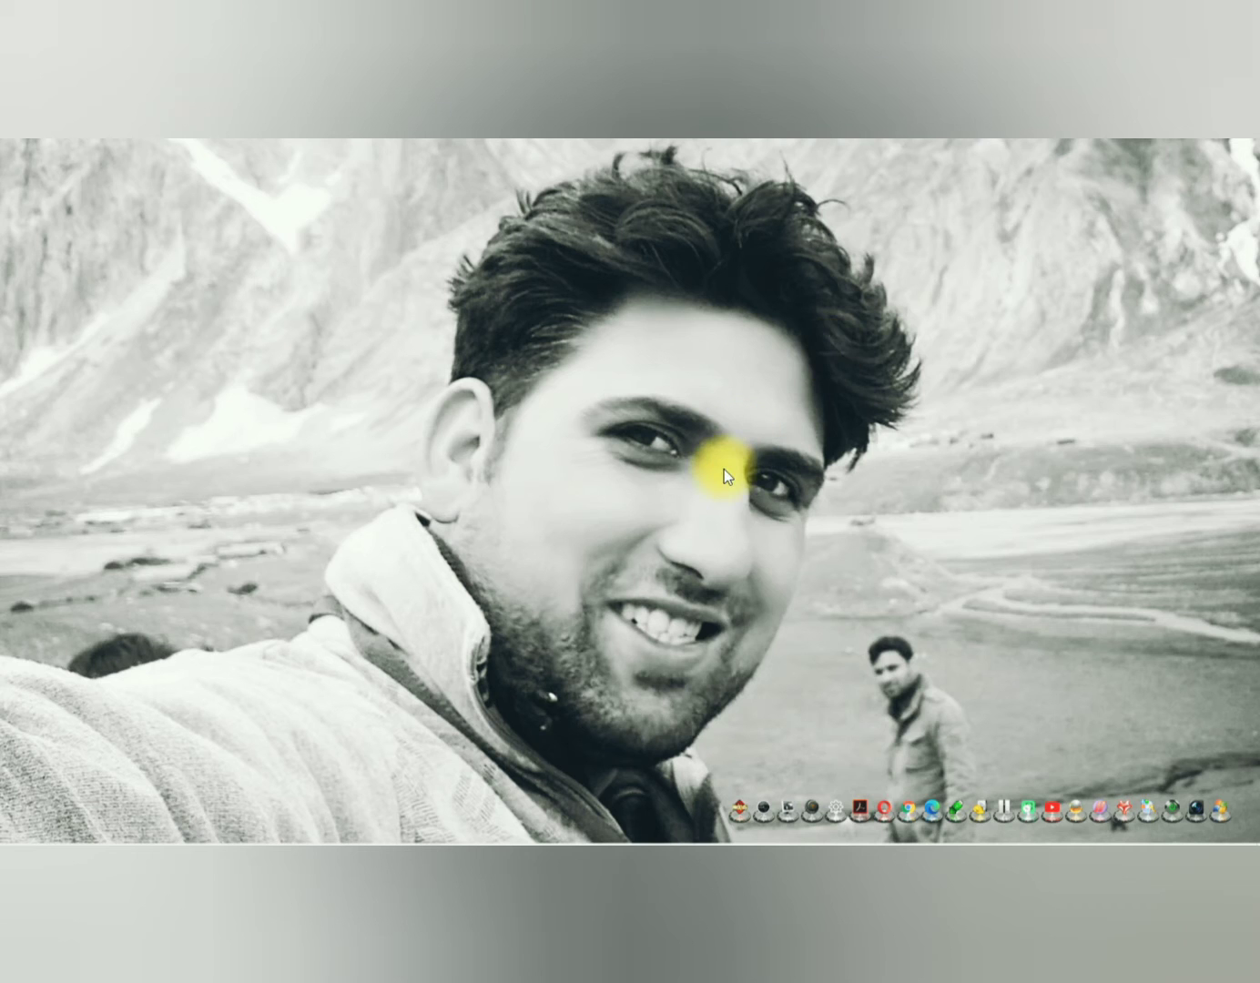
# Step: Switch to Chrome and preview the Nero Platinum box picture among the image results, closing the preview again
pyautogui.hotkey('alt', 'Tab')
pyautogui.hotkey('alt', 'Tab')
pyautogui.hotkey('alt', 'Tab')
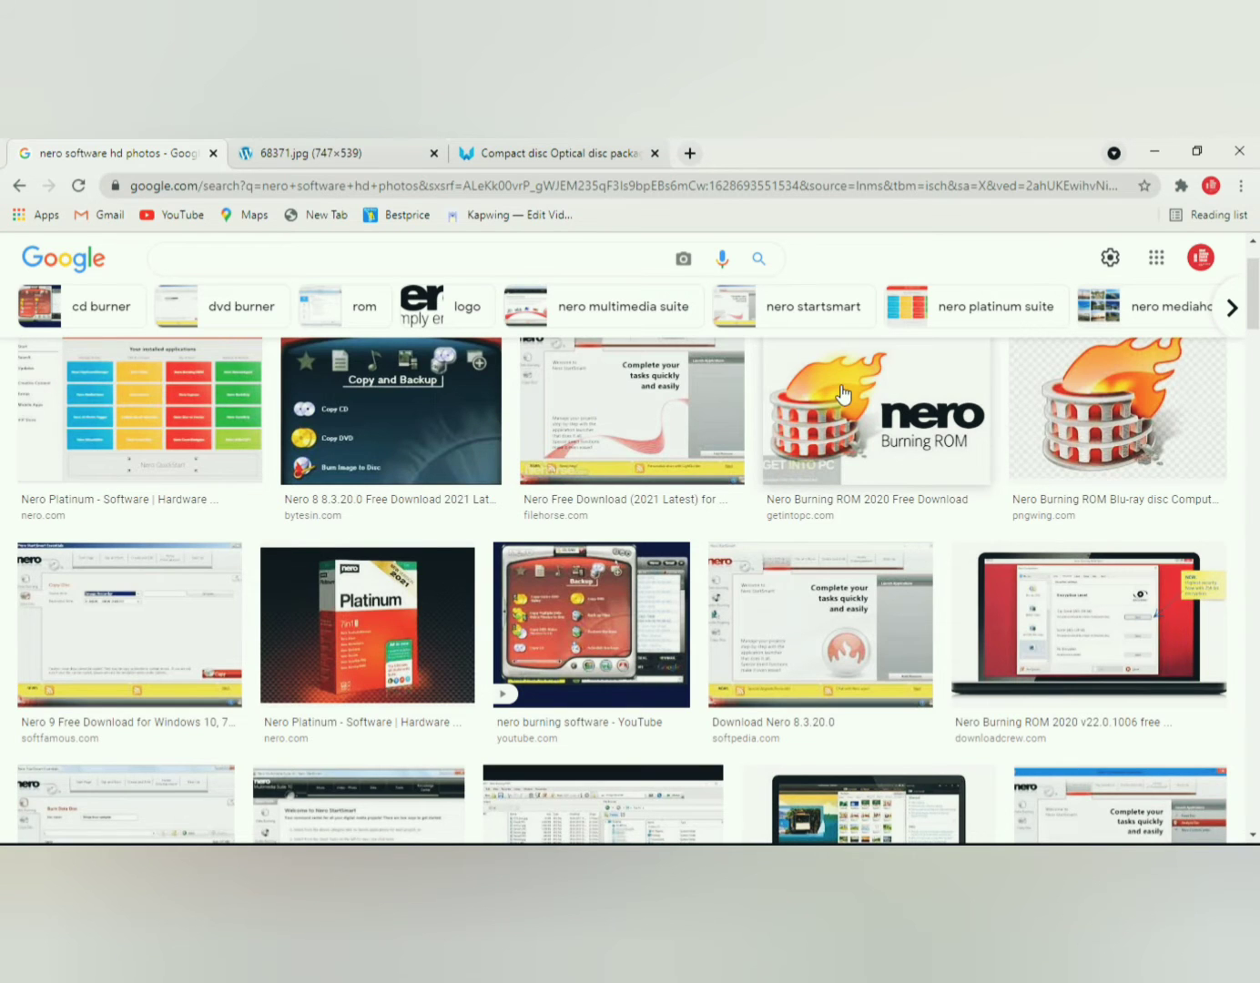
pyautogui.click(373, 624)
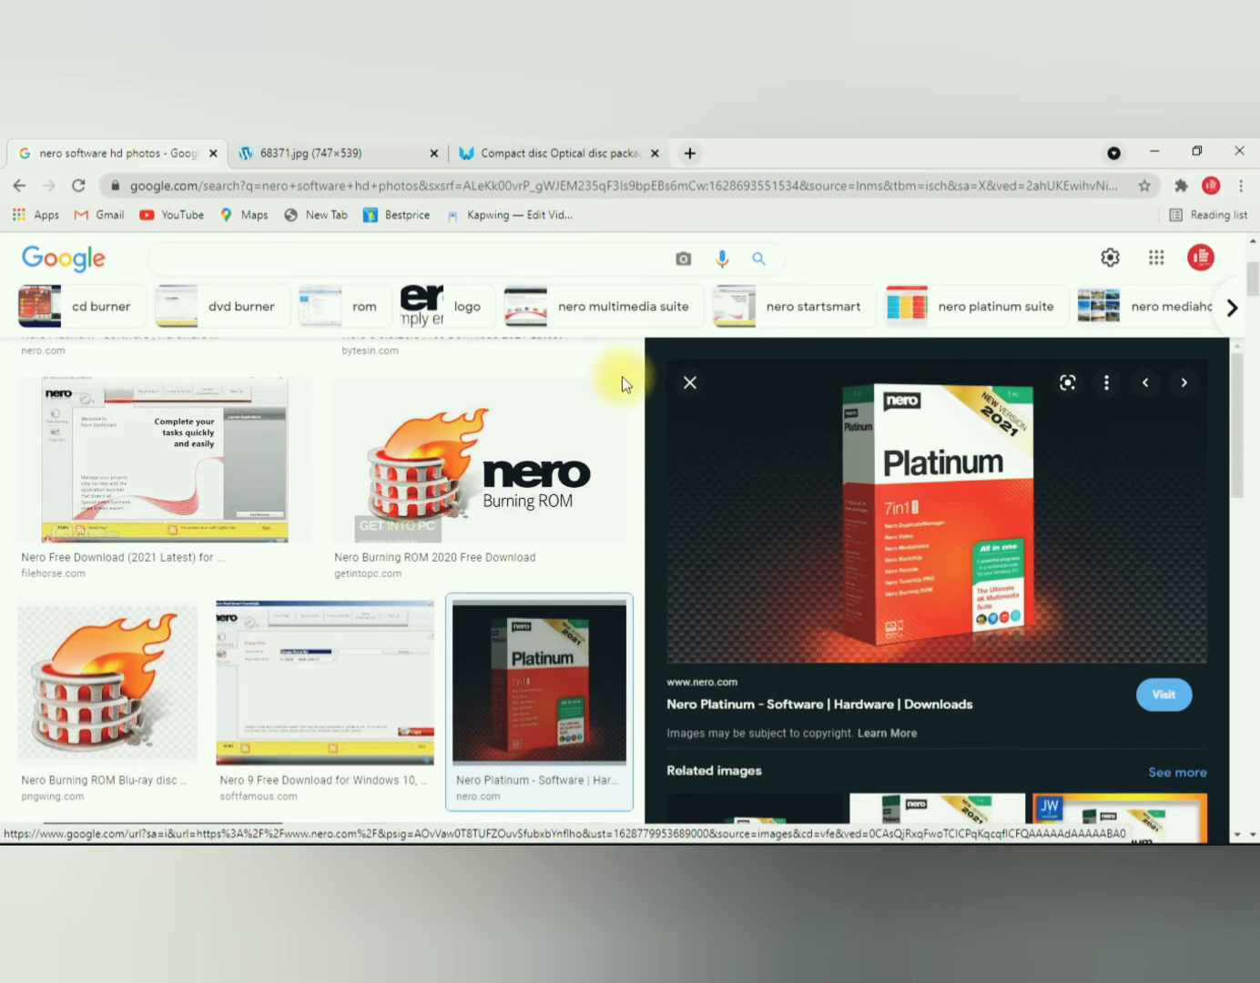
pyautogui.click(690, 384)
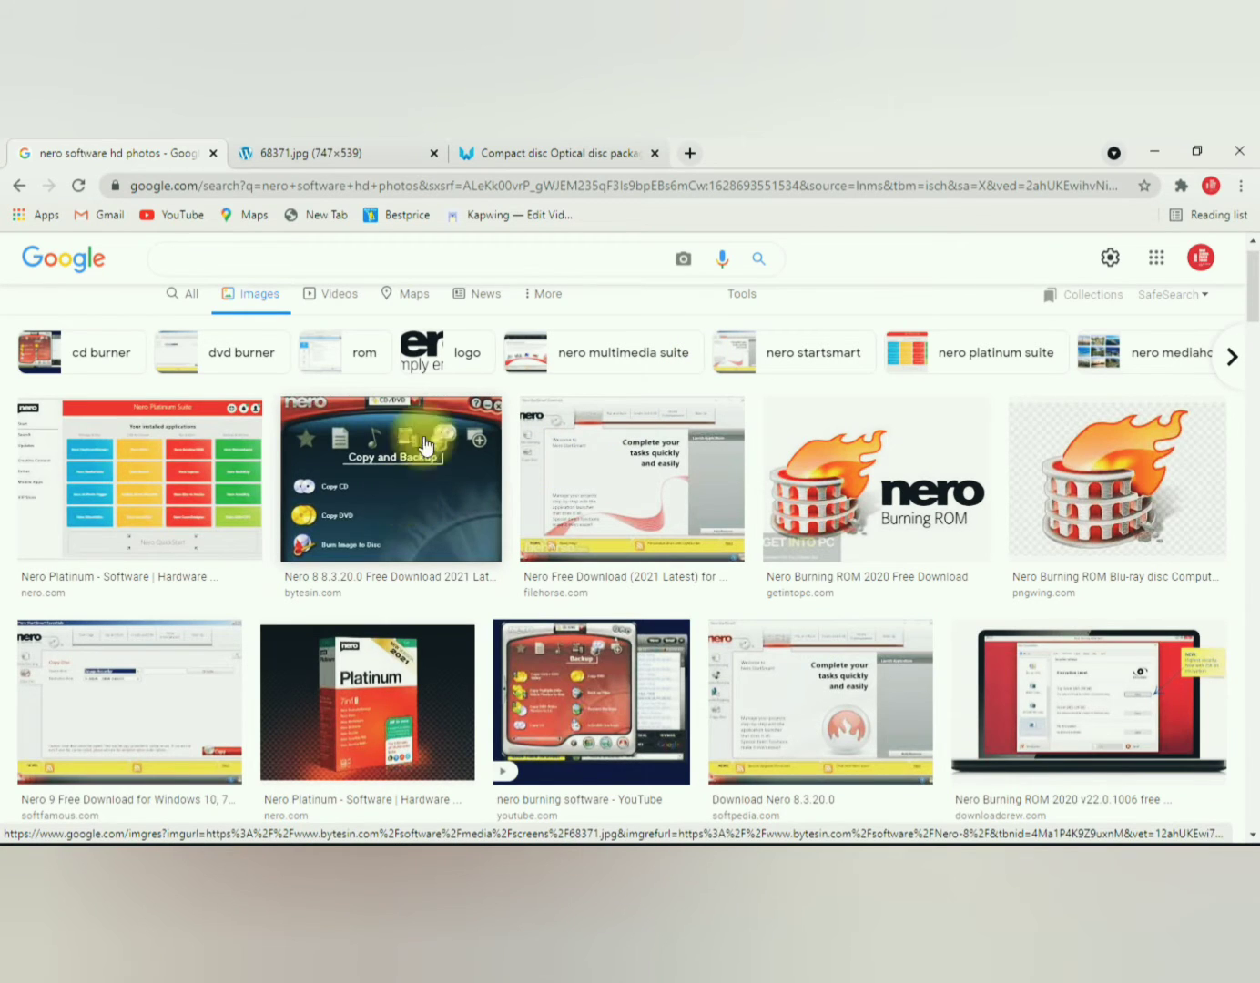
# Step: View the Nero Copy and Backup screenshot and the compact disc cover design page, returning to the image results
pyautogui.click(370, 157)
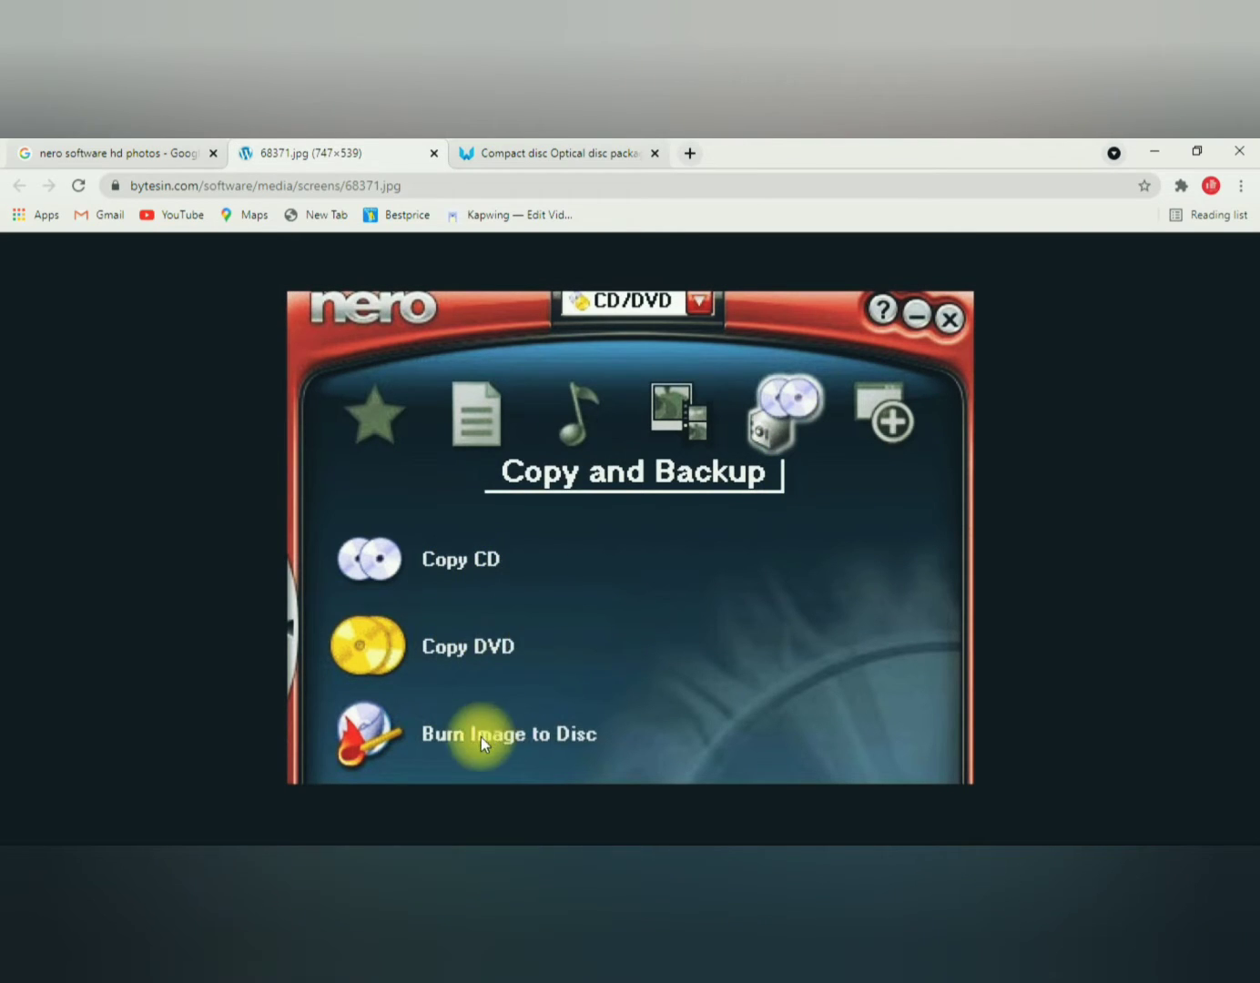
pyautogui.click(80, 155)
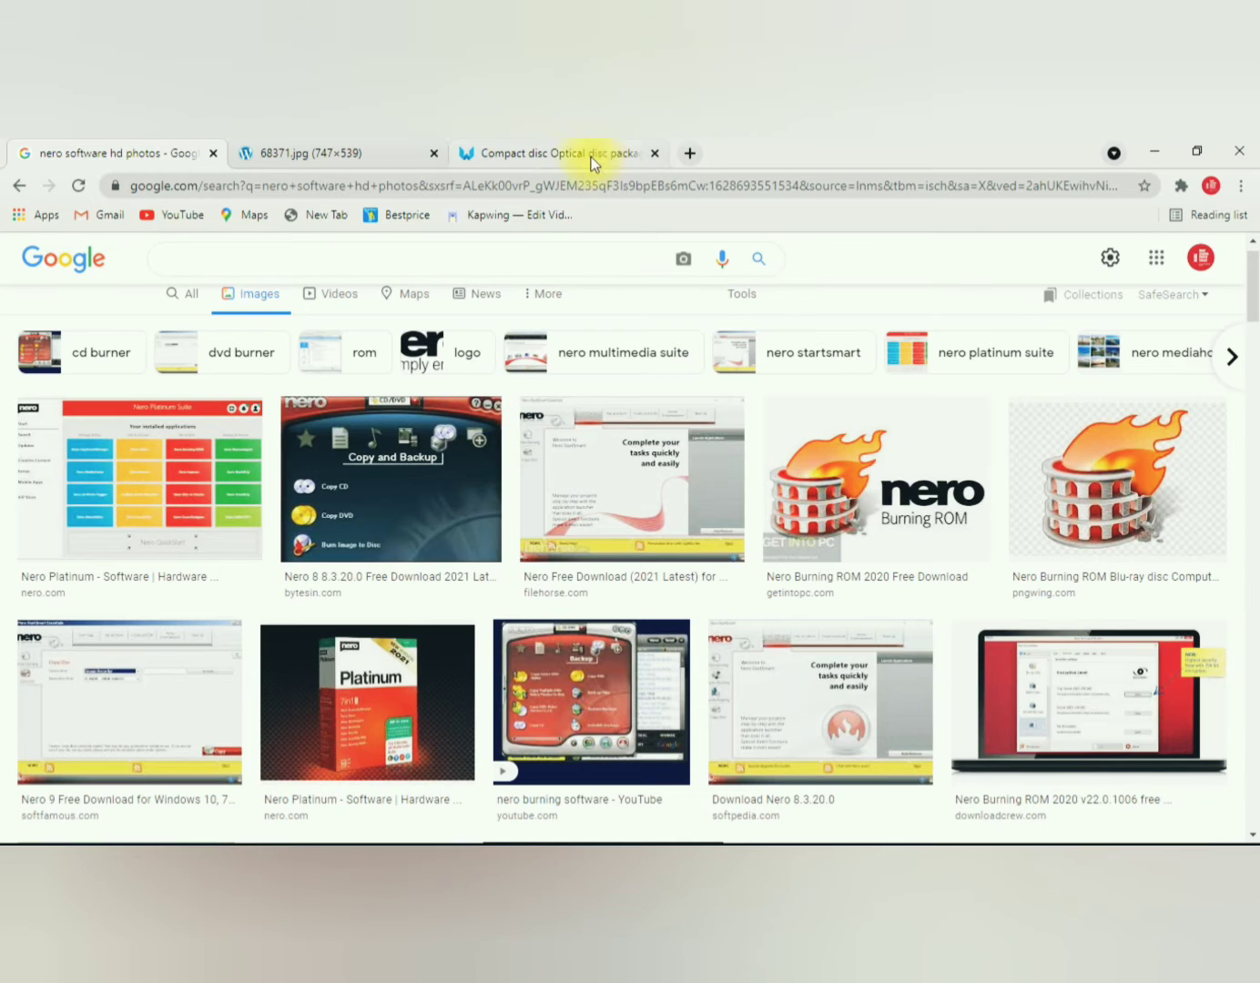
pyautogui.click(543, 152)
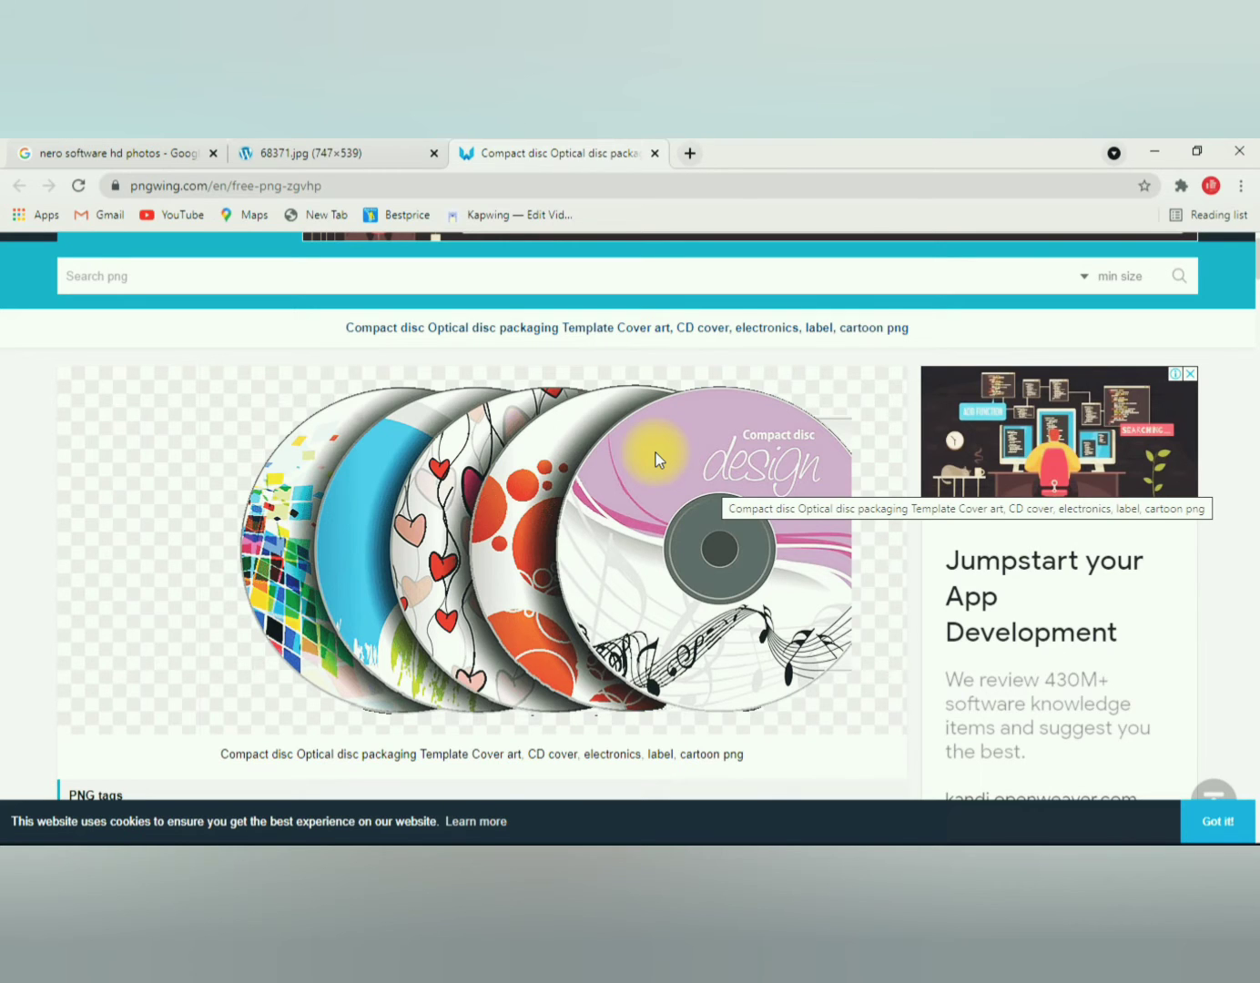
pyautogui.click(148, 154)
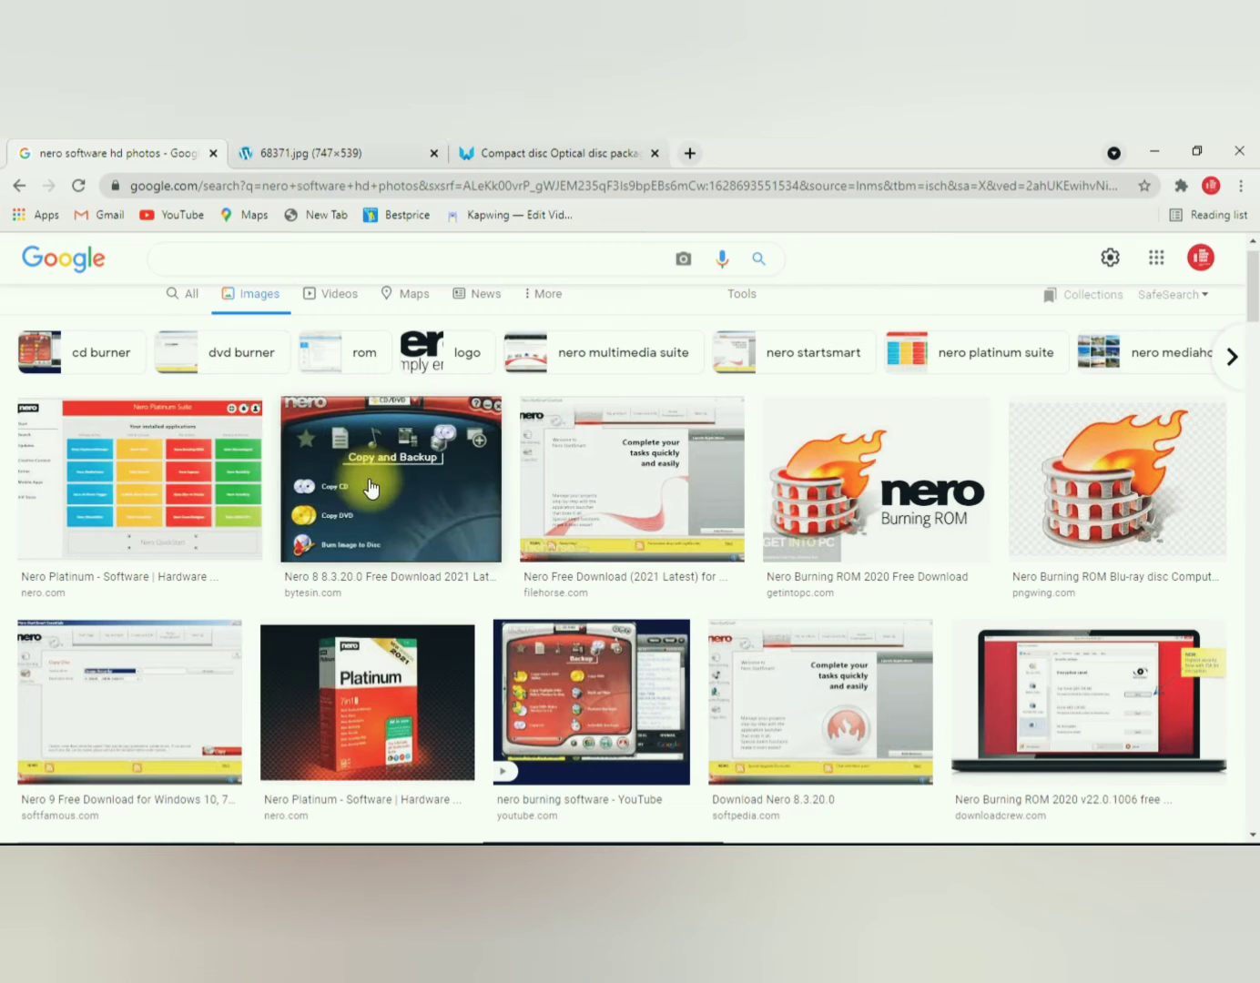
# Step: Examine an enlarged preview of the "nero burning software" YouTube result, leaving the opened video page and closing the preview
pyautogui.click(588, 702)
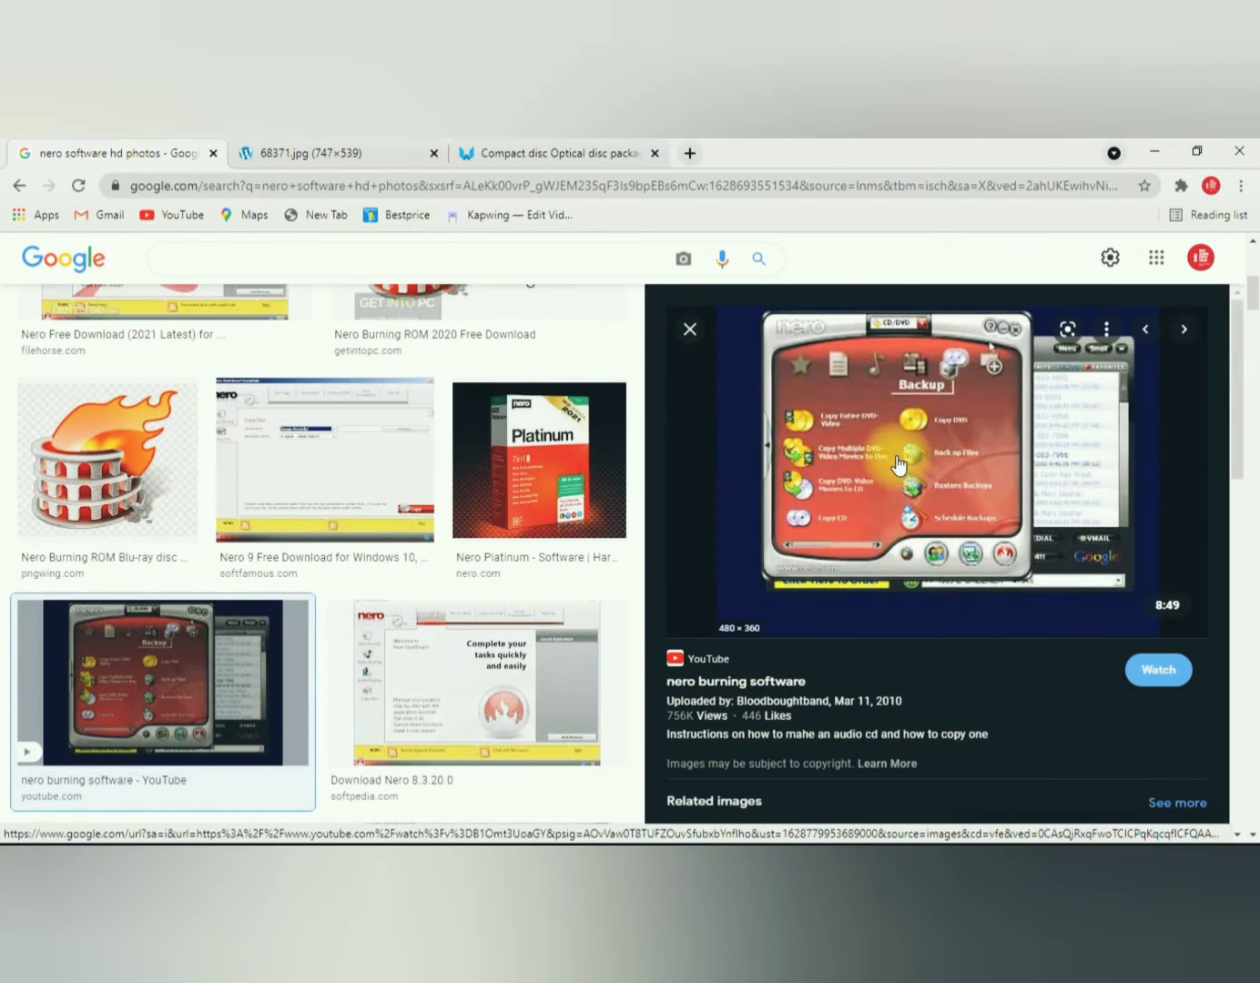
pyautogui.click(871, 453)
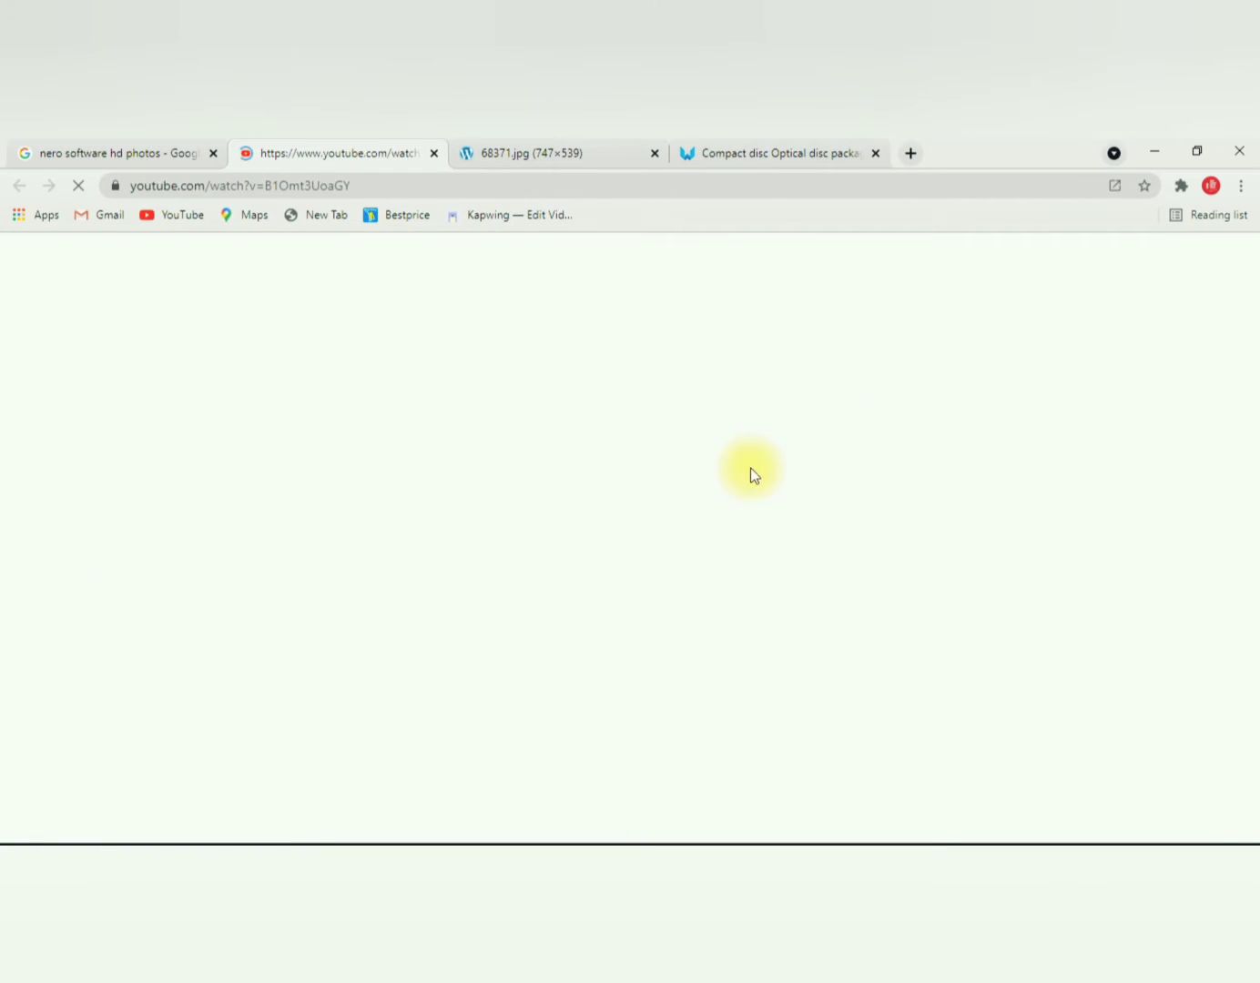
pyautogui.click(433, 152)
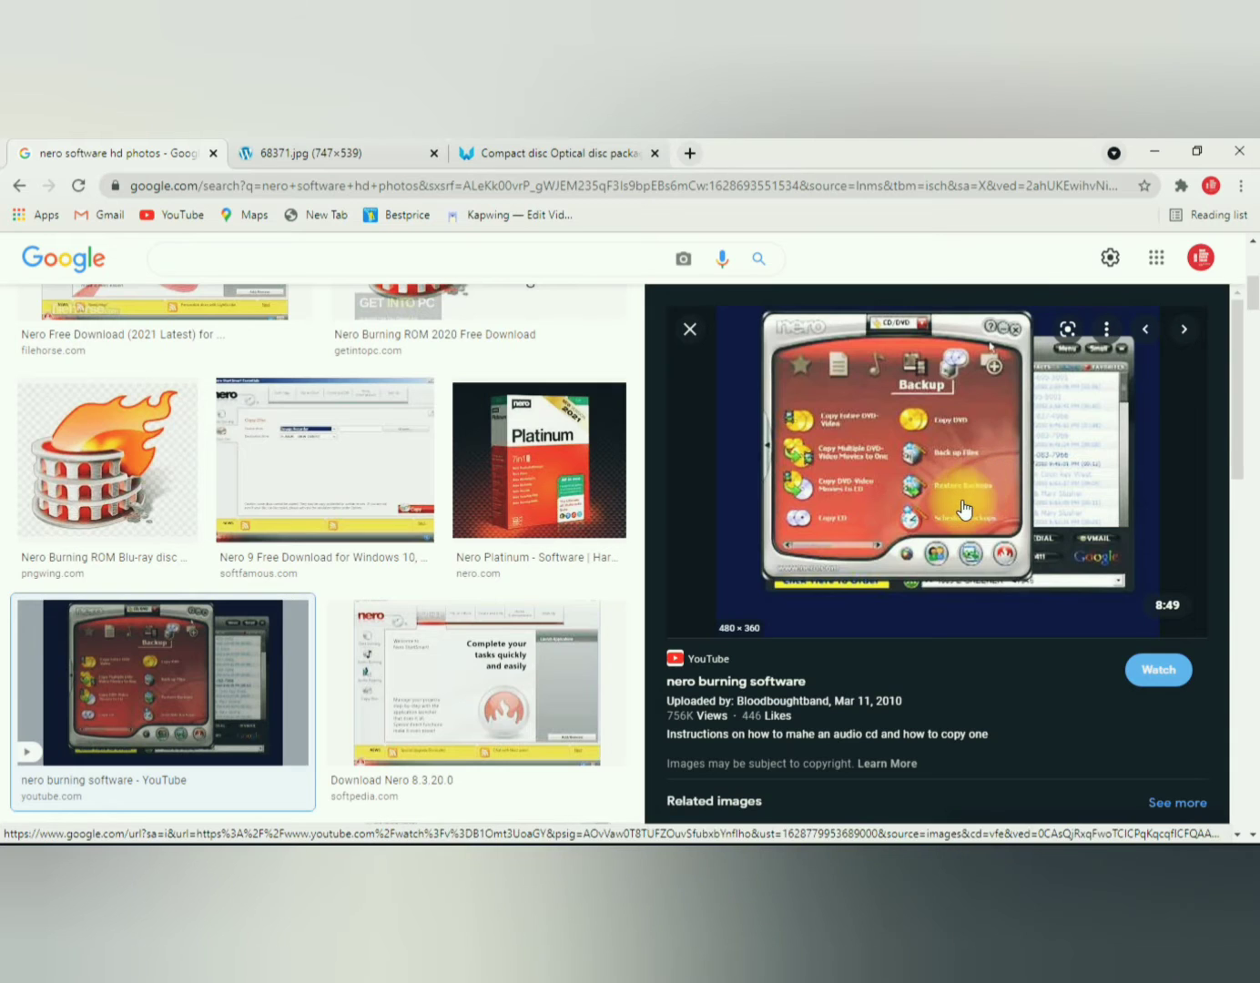
pyautogui.hotkey('ctrl', '+')
pyautogui.hotkey('ctrl', '+')
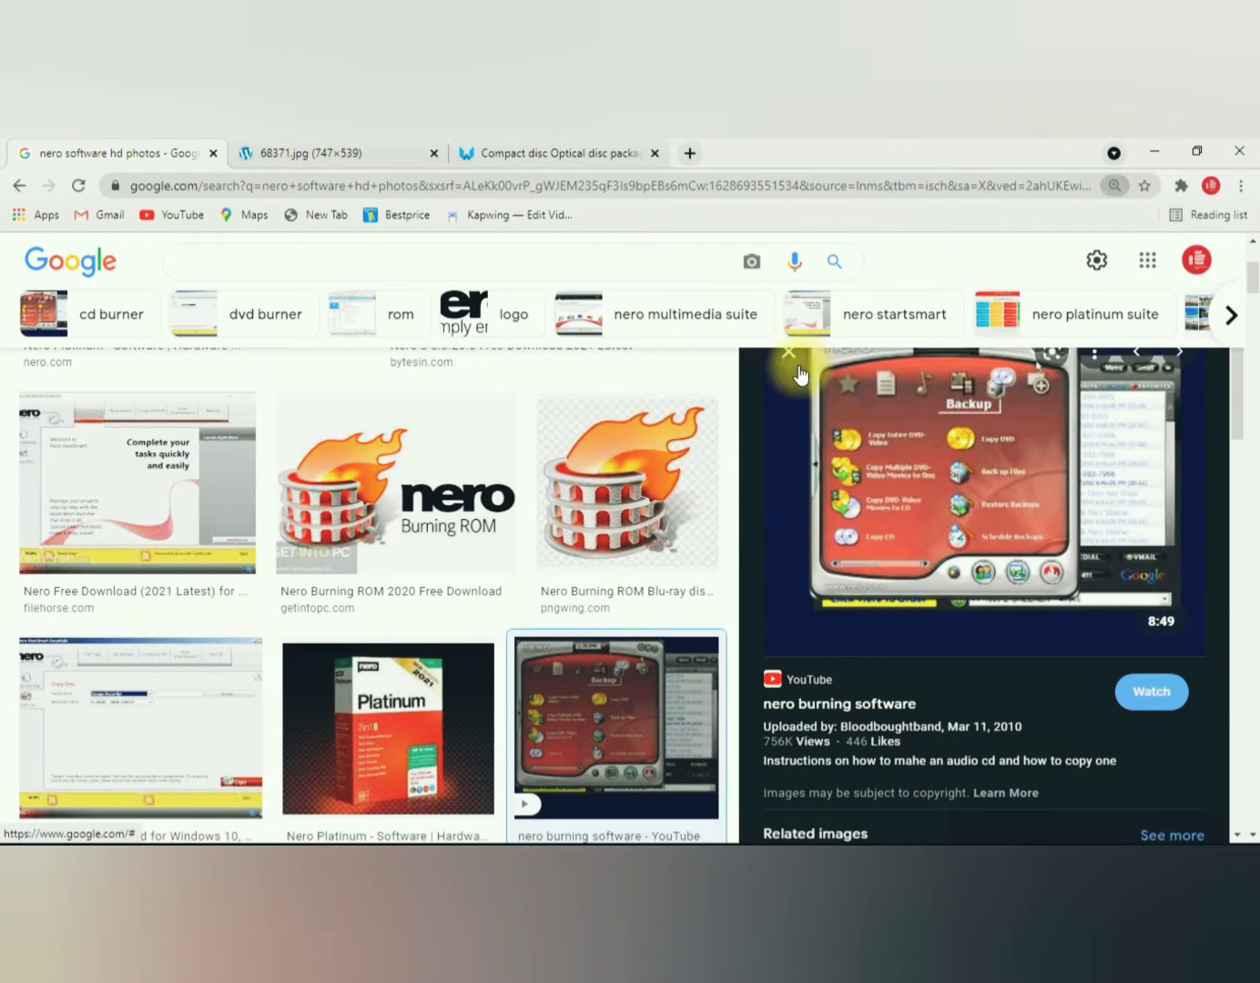
pyautogui.click(789, 352)
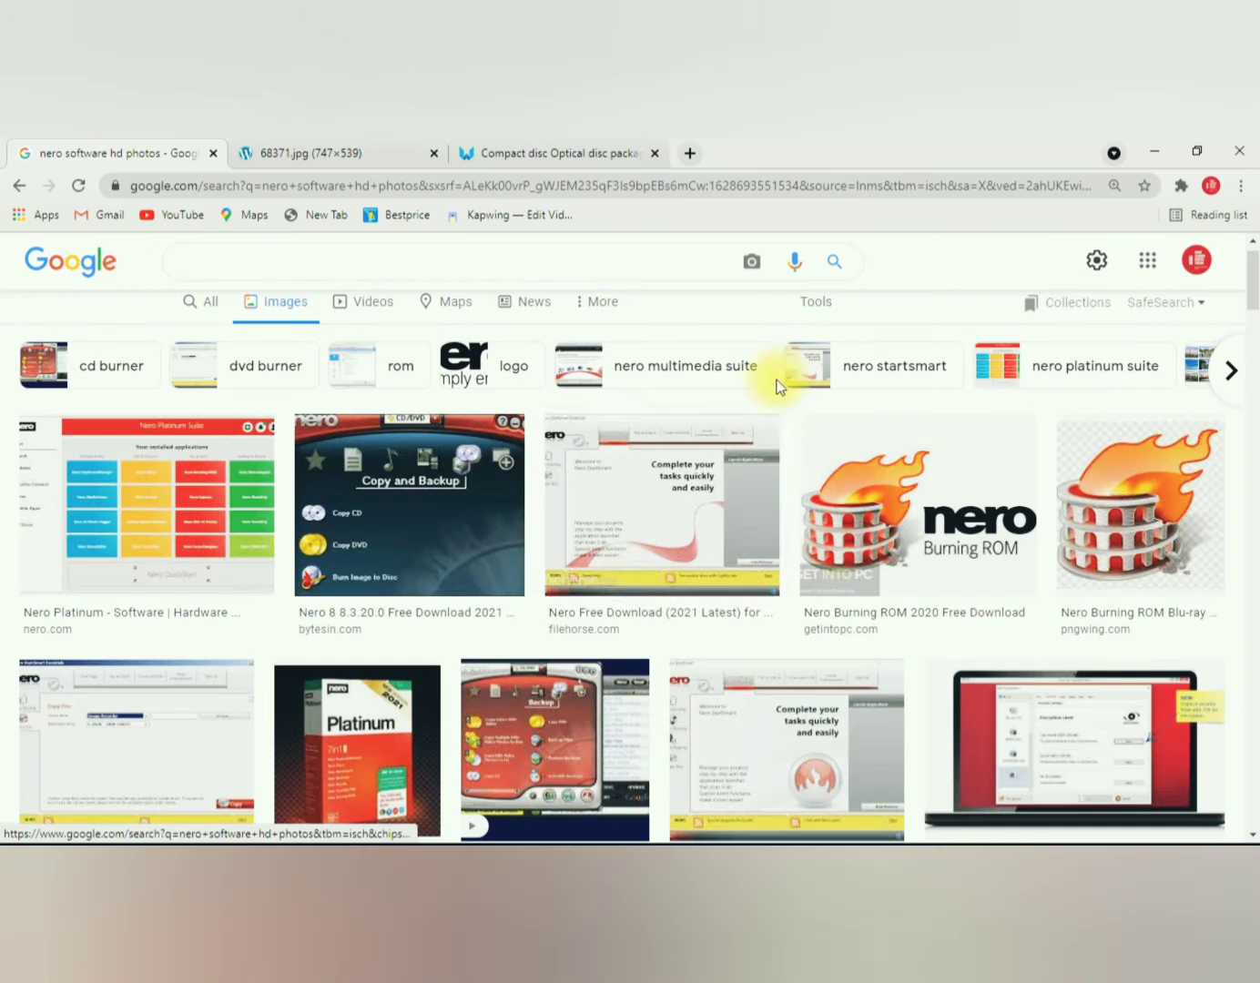
# Step: Open the "Burning a Data CD or DVD - Nero" help wiki page from the image results and look through it
pyautogui.scroll(-6, 576, 581)
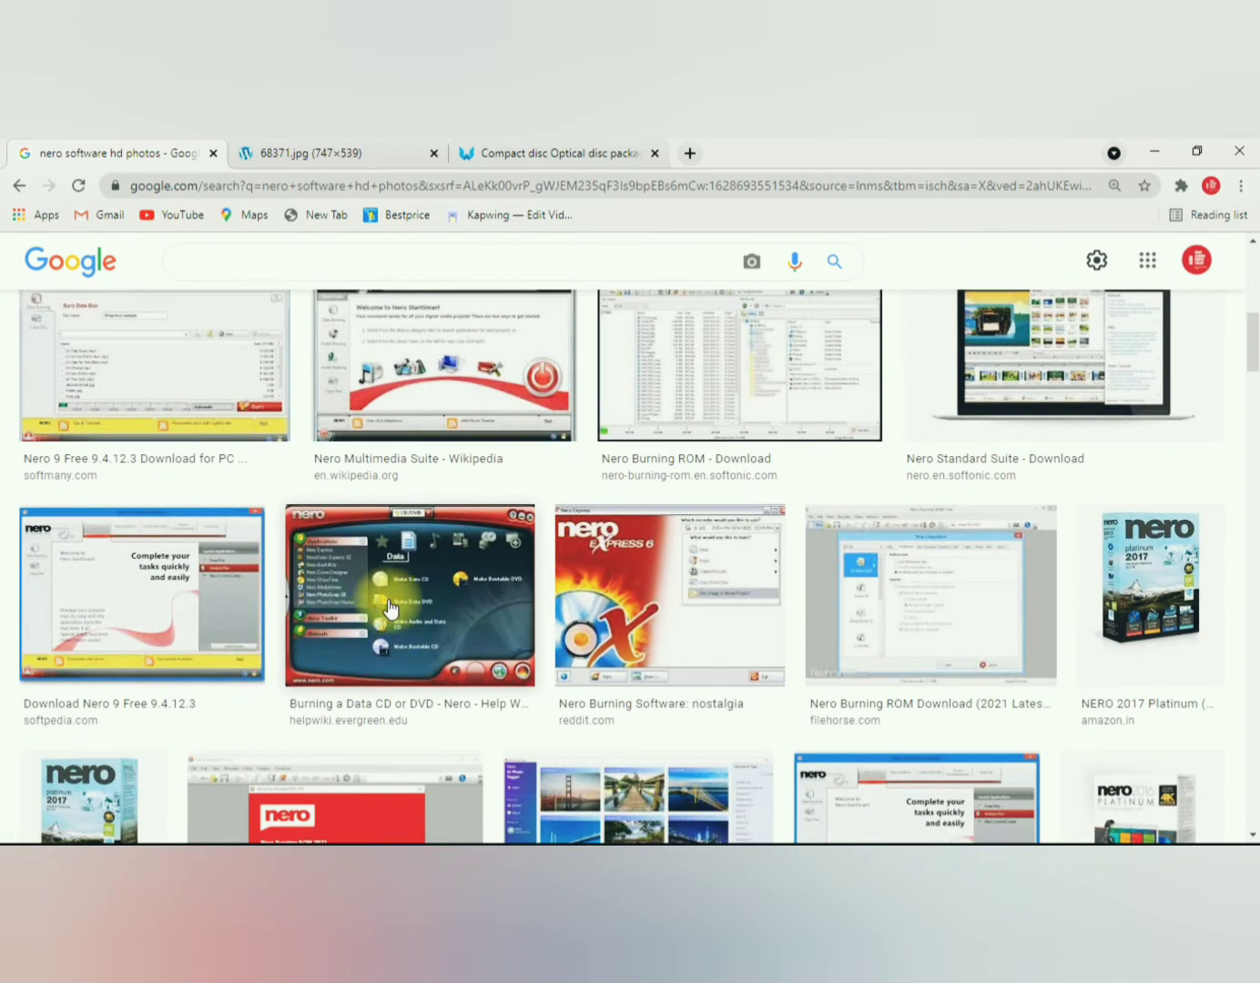
pyautogui.click(389, 608)
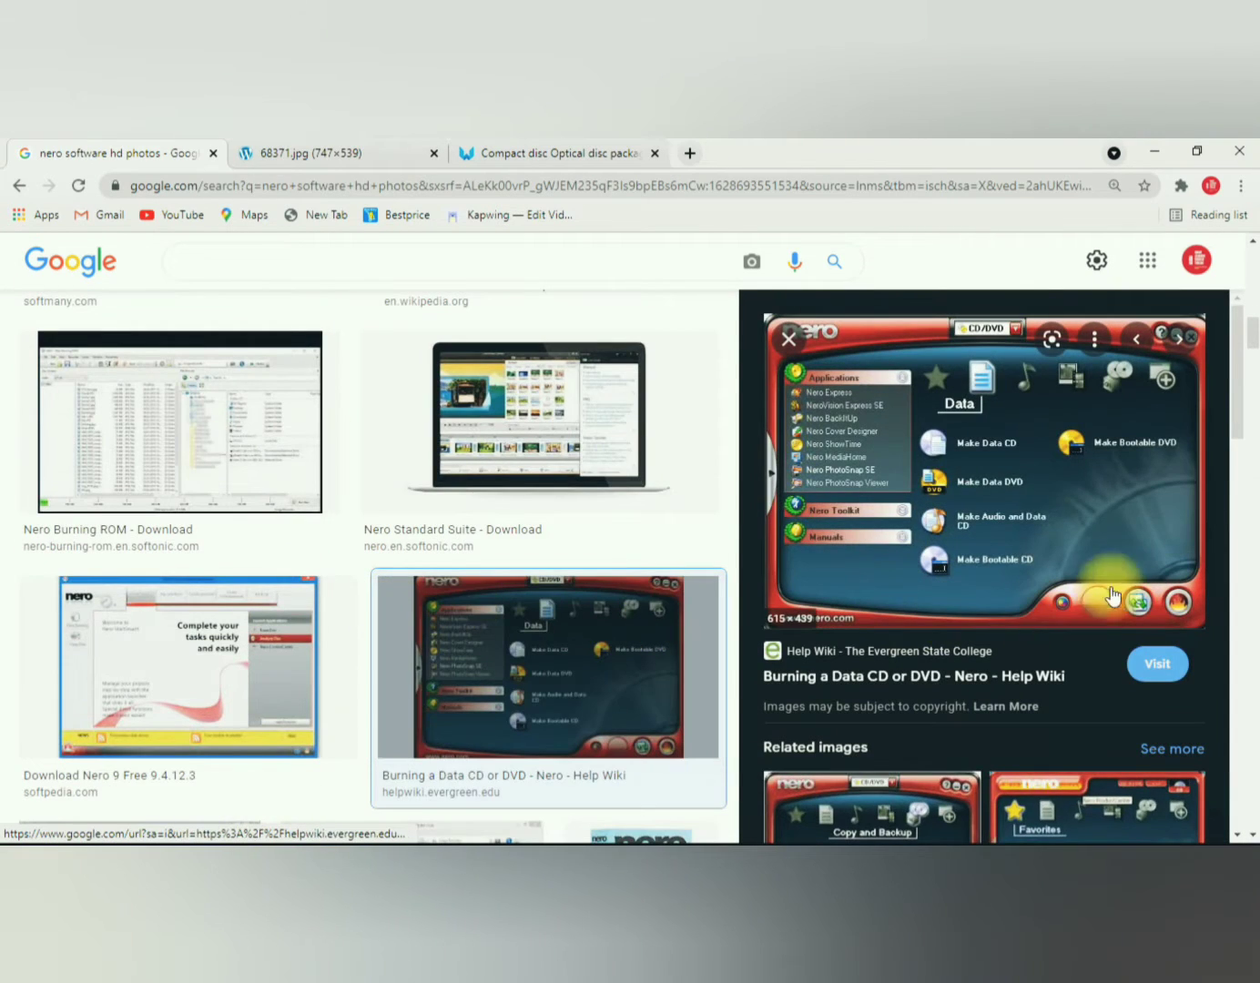
pyautogui.click(1032, 502)
pyautogui.scroll(-5, 525, 466)
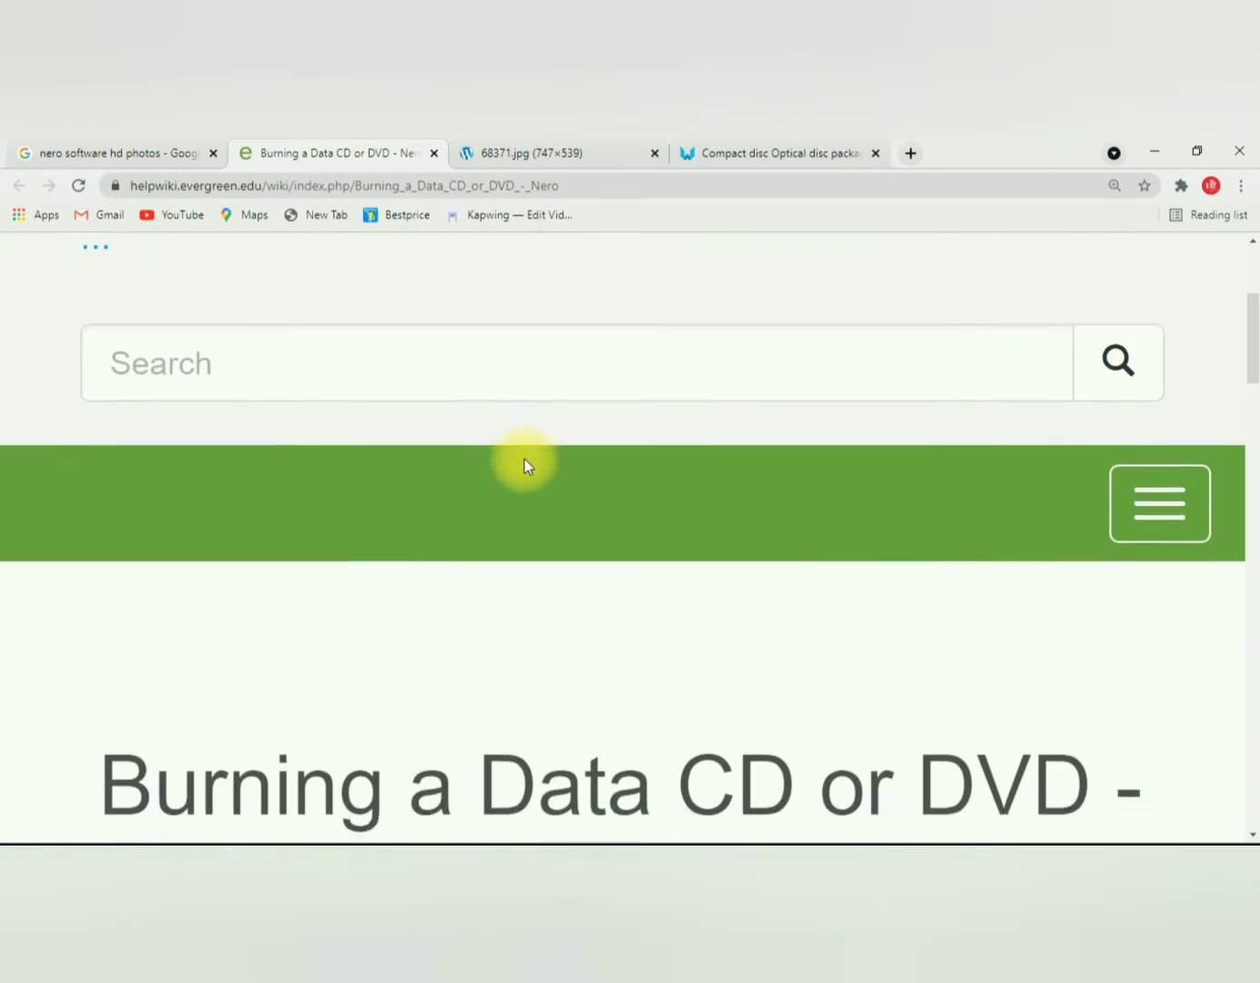
pyautogui.scroll(-6, 524, 467)
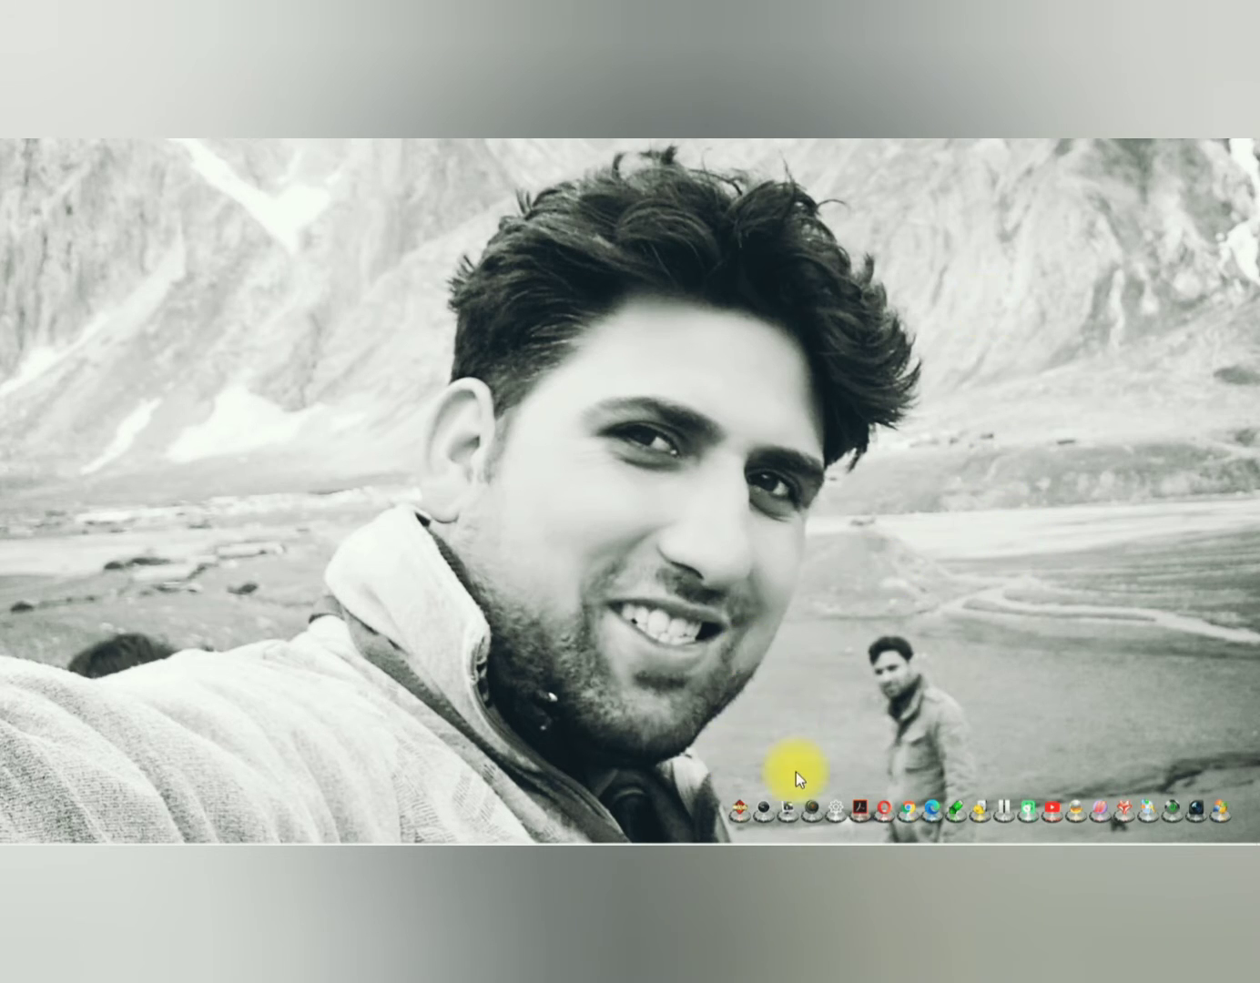
# Step: Open This PC in a maximized window and copy the image [000341] from the Documents folder
pyautogui.click(791, 724)
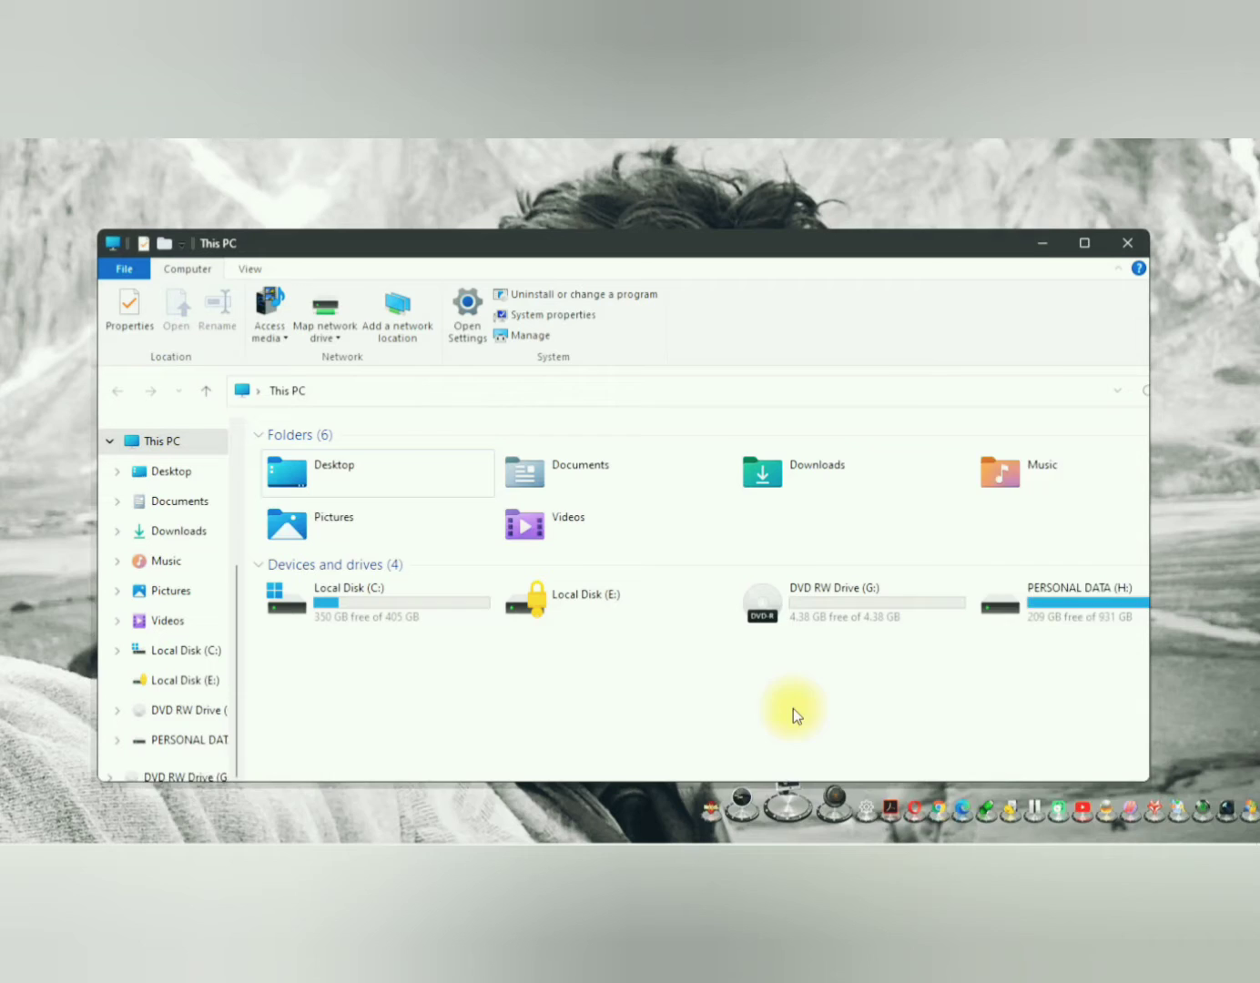
pyautogui.click(1073, 248)
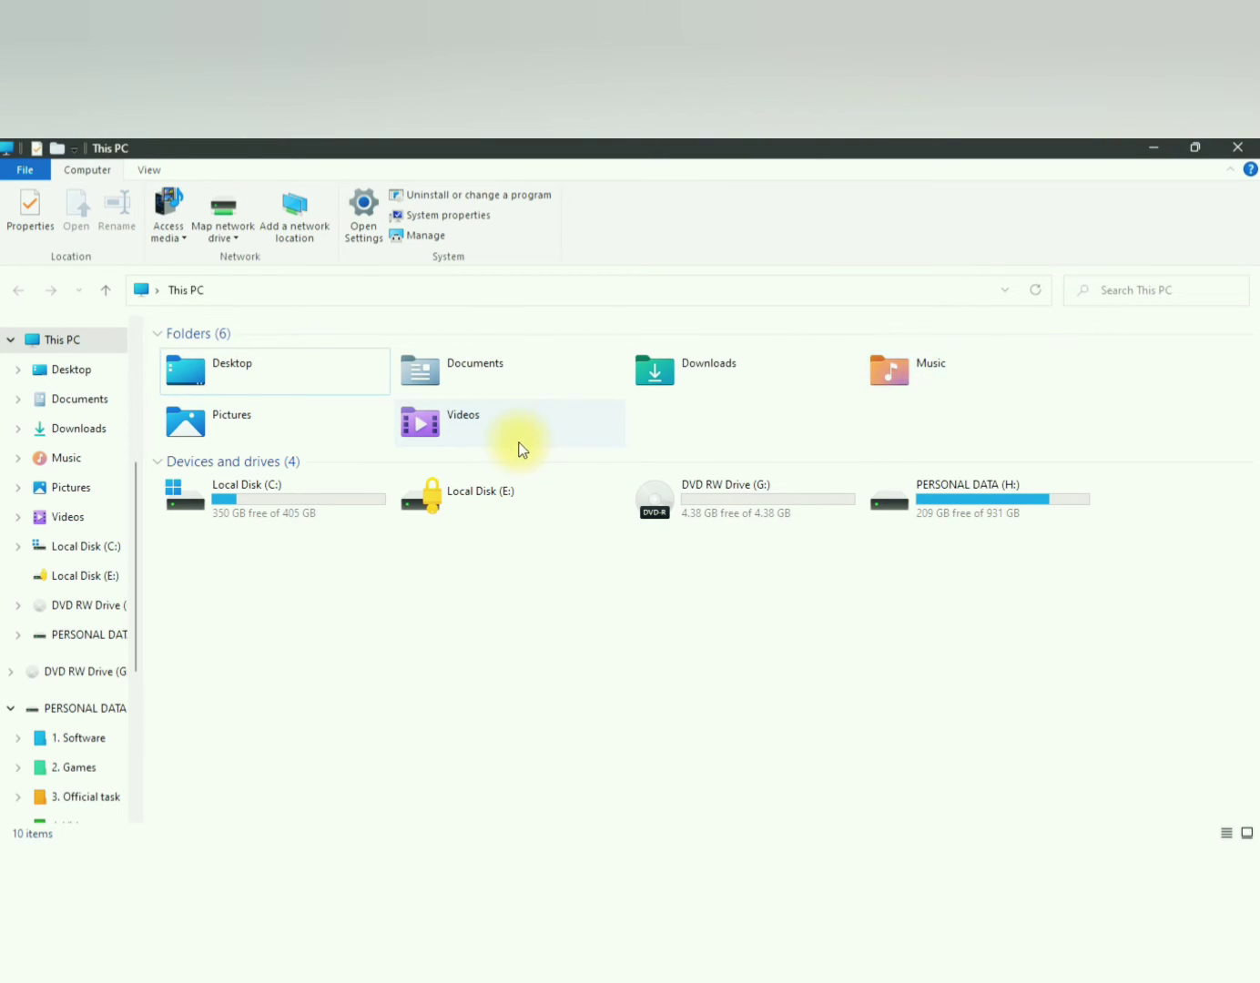
pyautogui.doubleClick(502, 368)
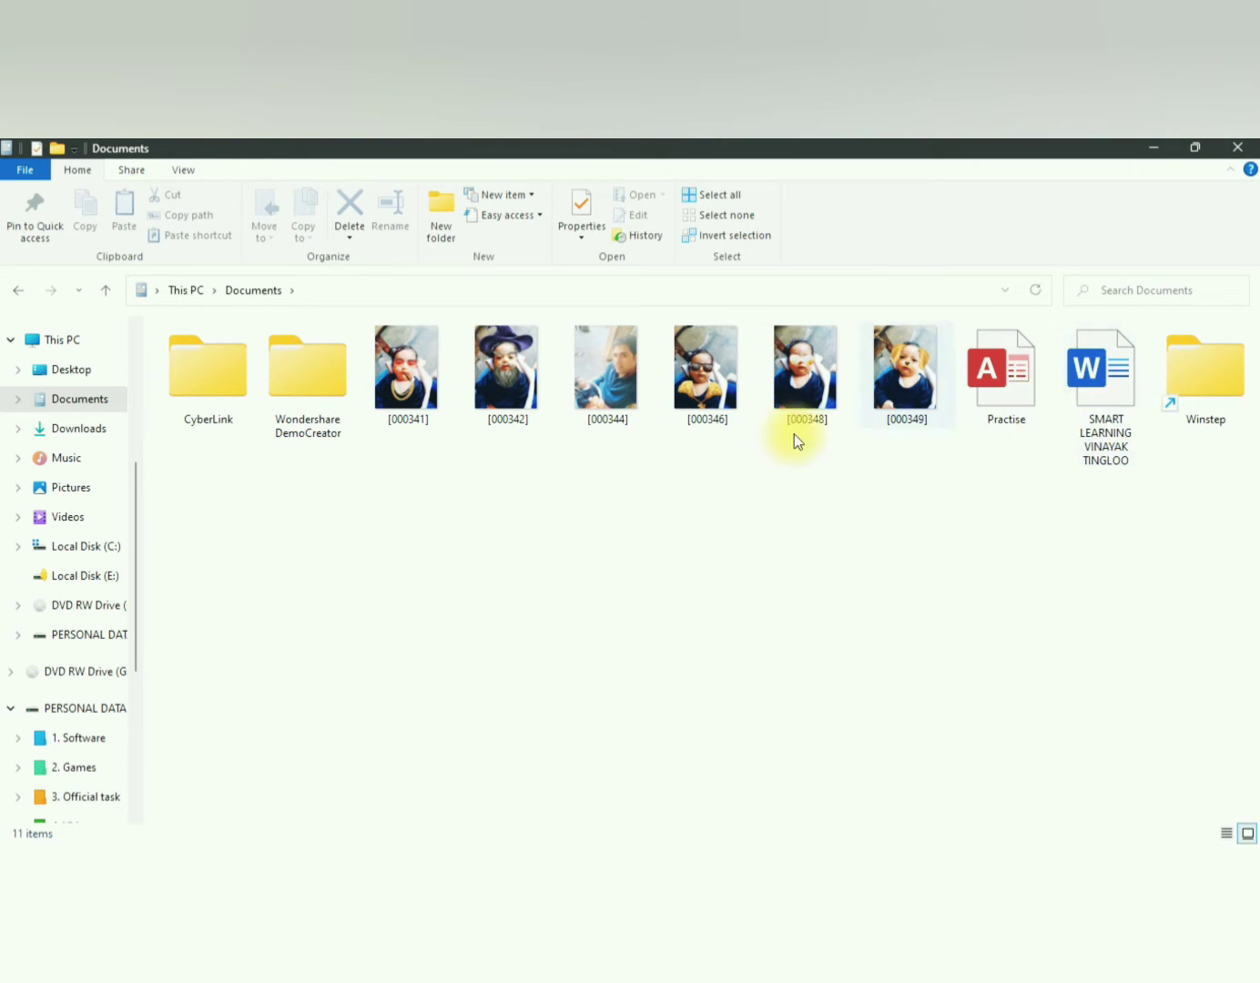
pyautogui.click(424, 382)
pyautogui.rightClick(419, 376)
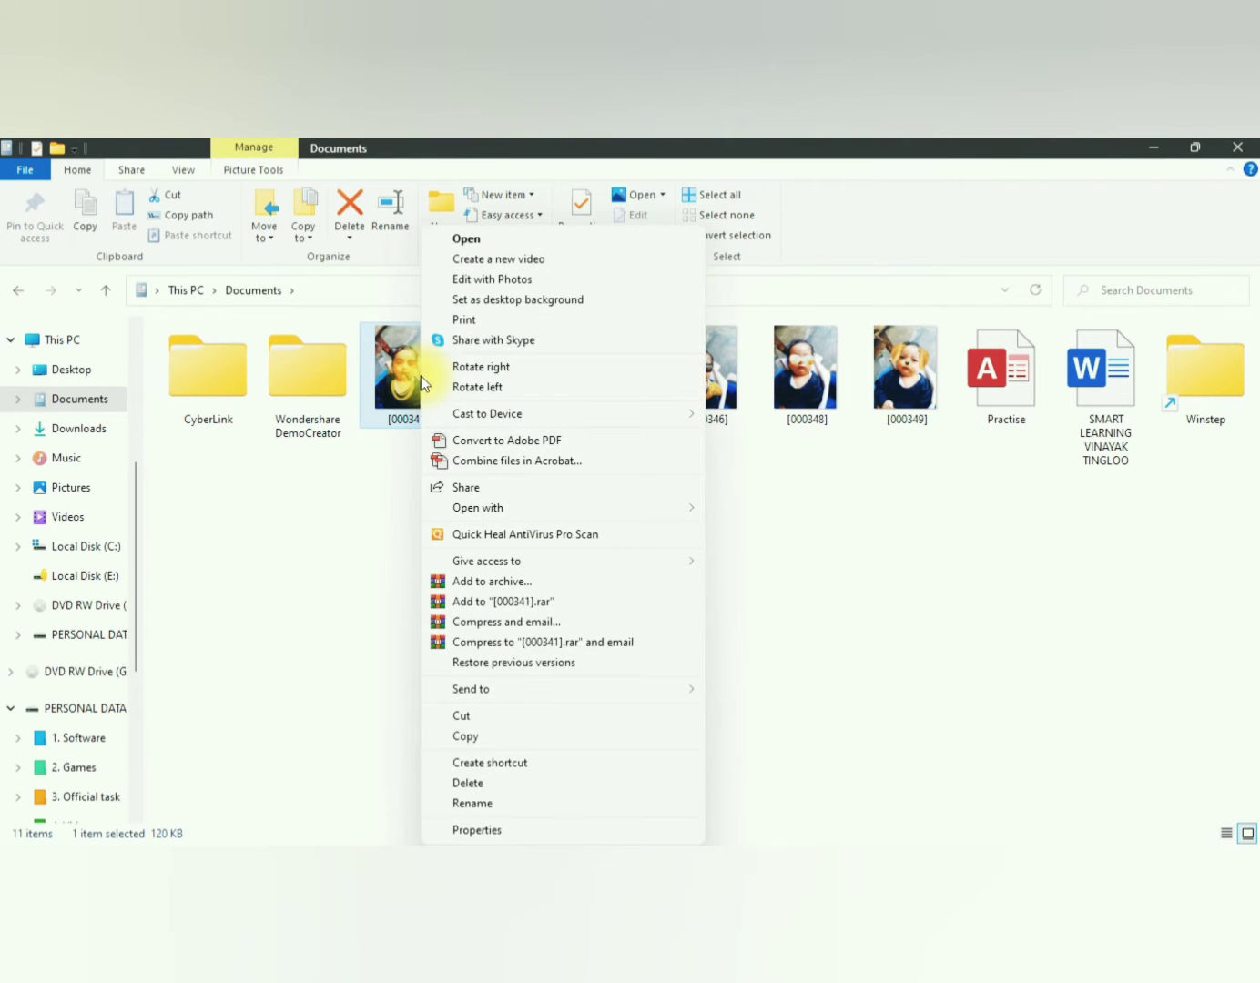
pyautogui.click(468, 737)
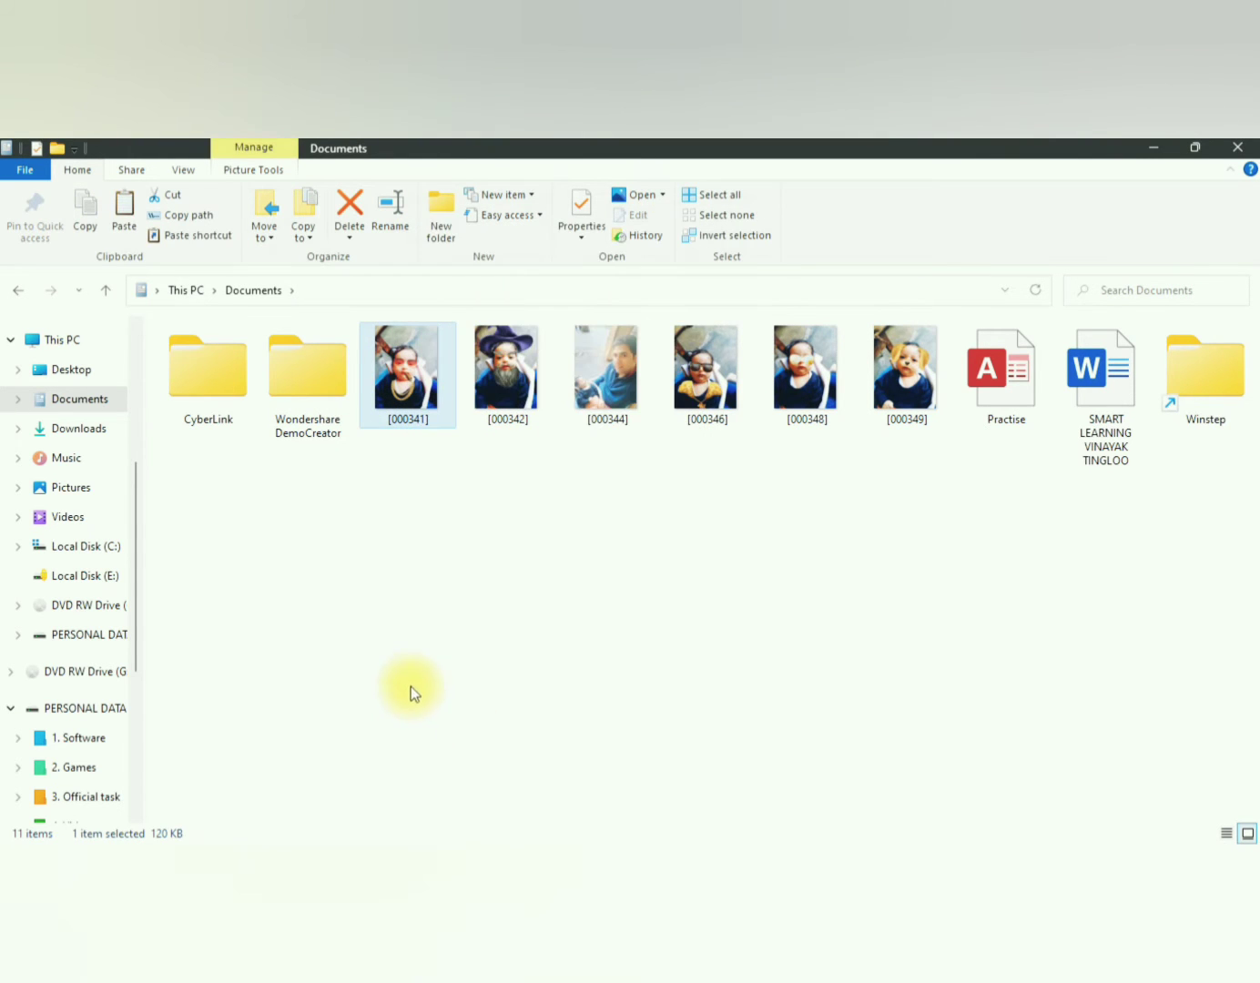
pyautogui.click(61, 343)
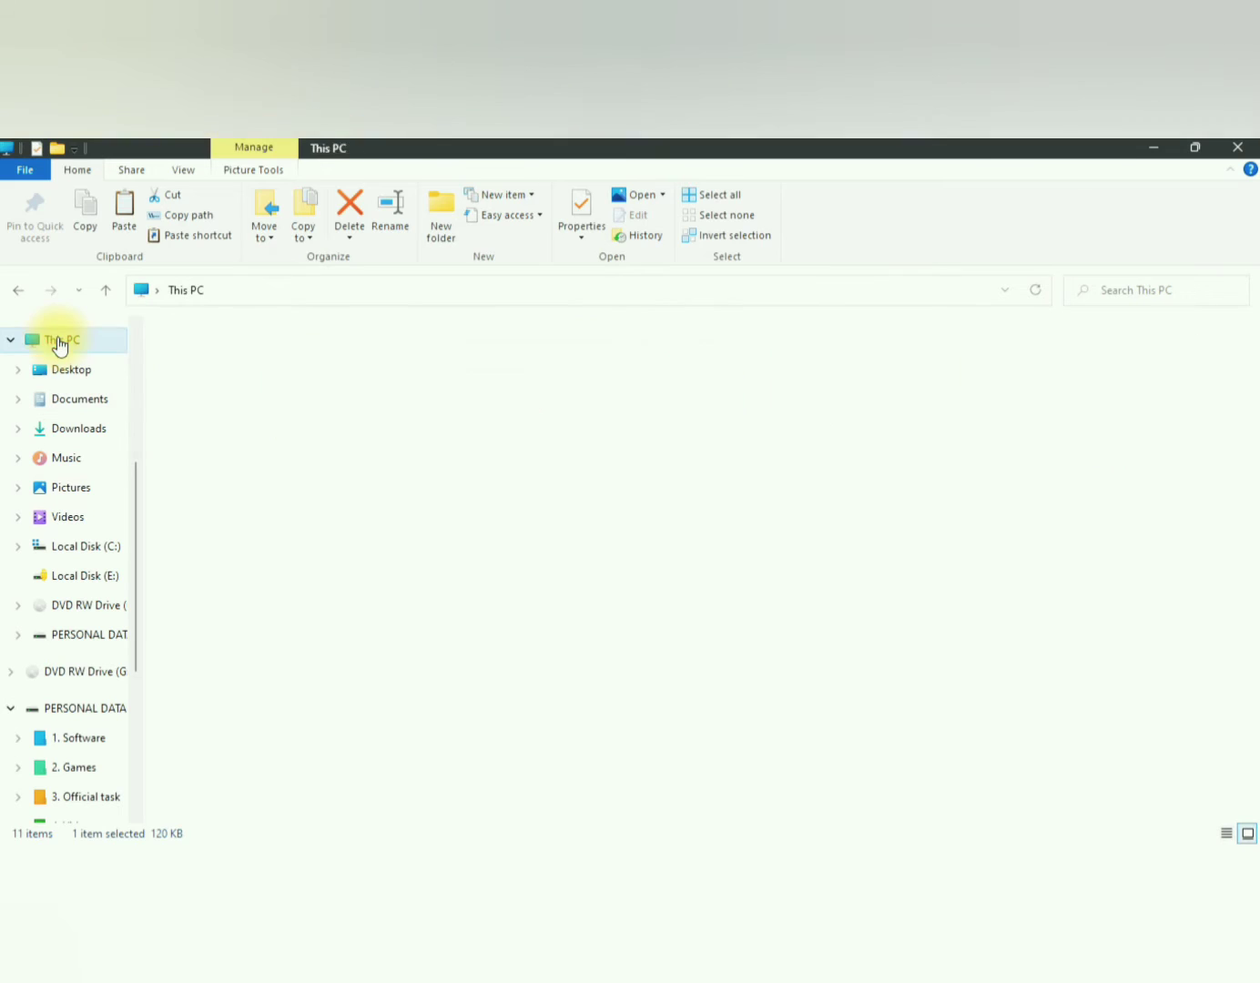
pyautogui.click(716, 503)
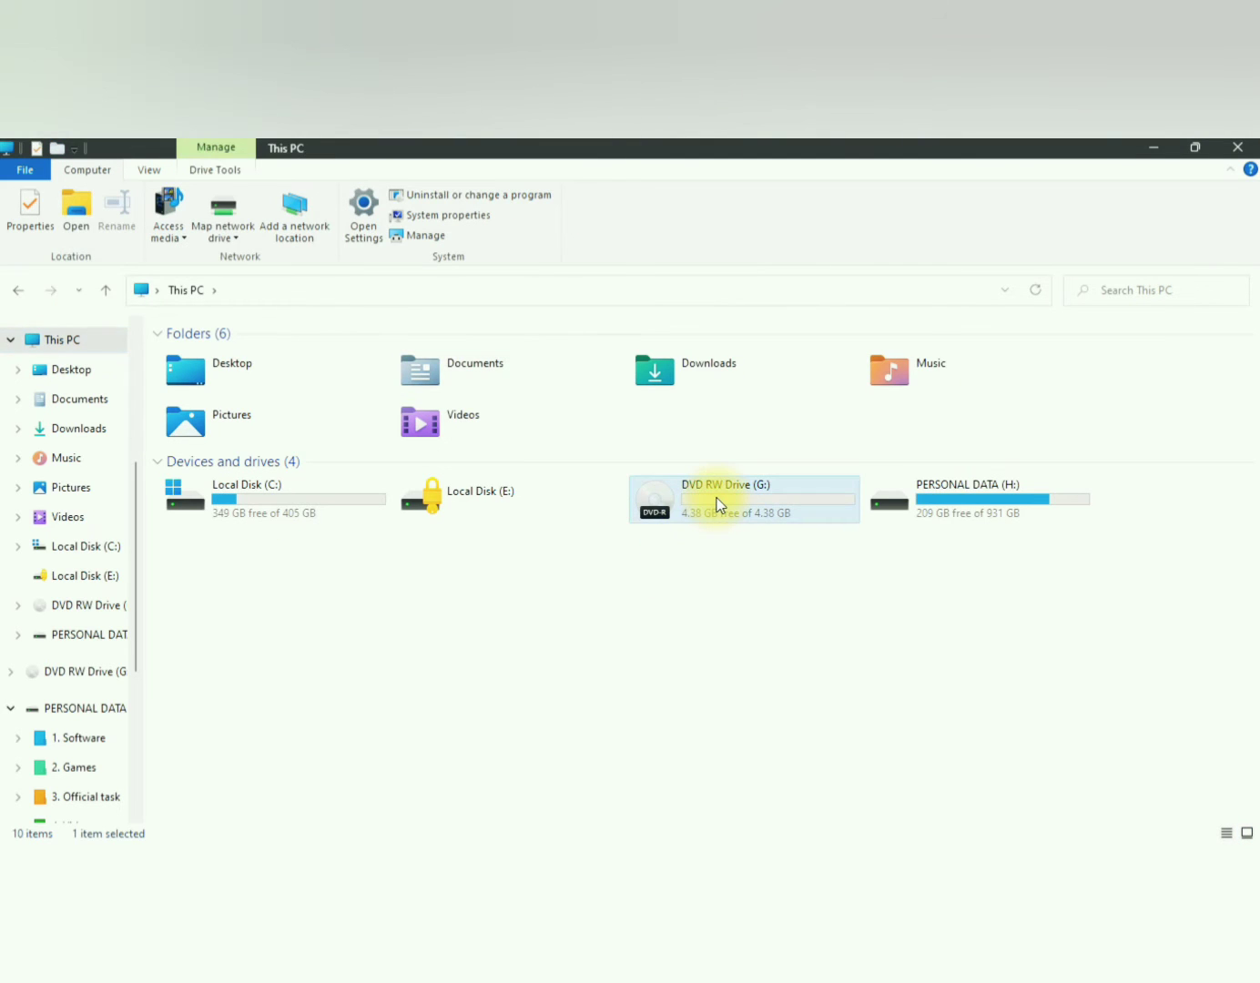
pyautogui.rightClick(717, 499)
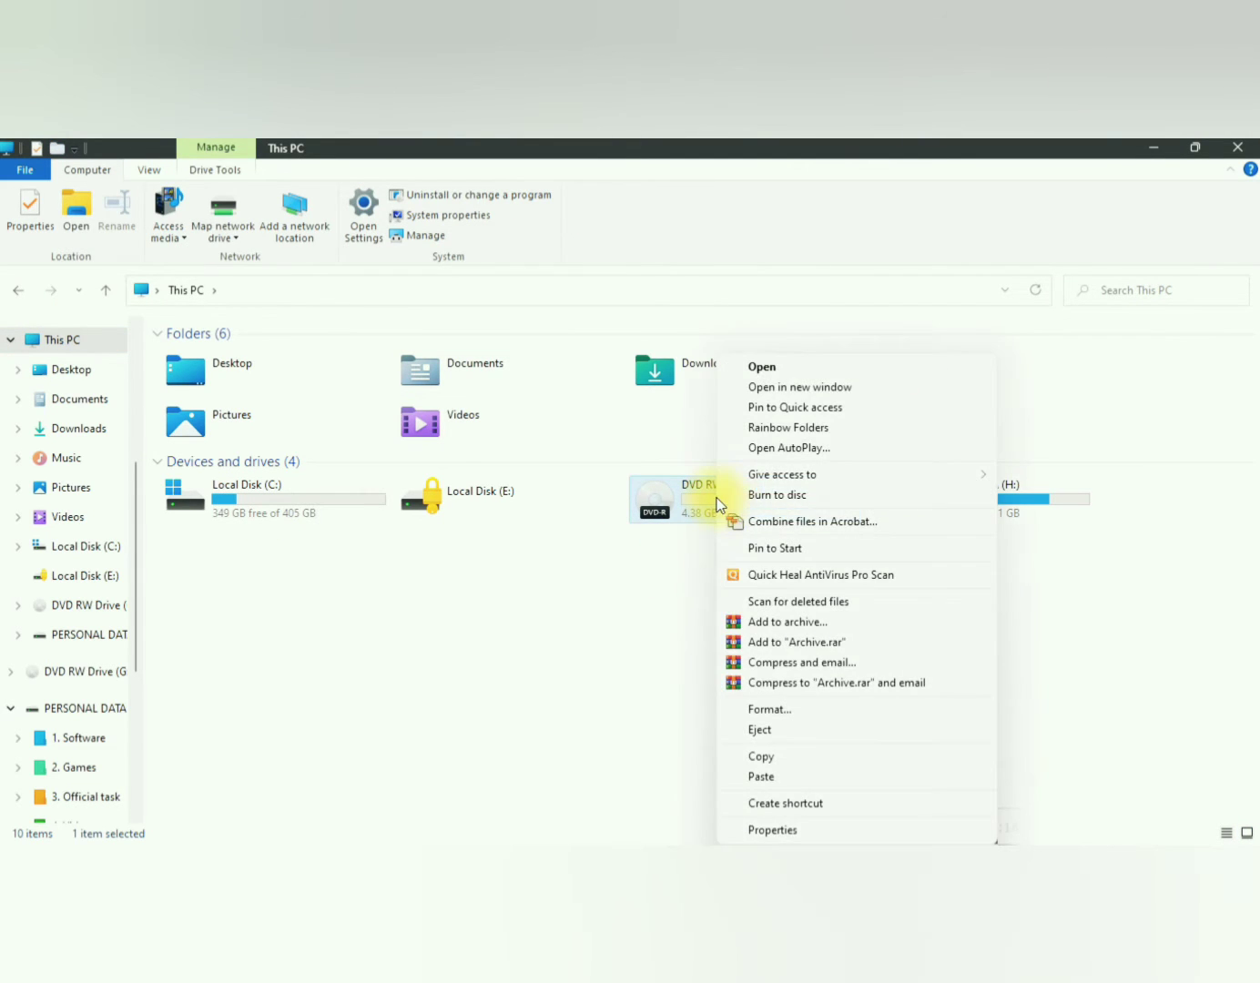
pyautogui.click(783, 370)
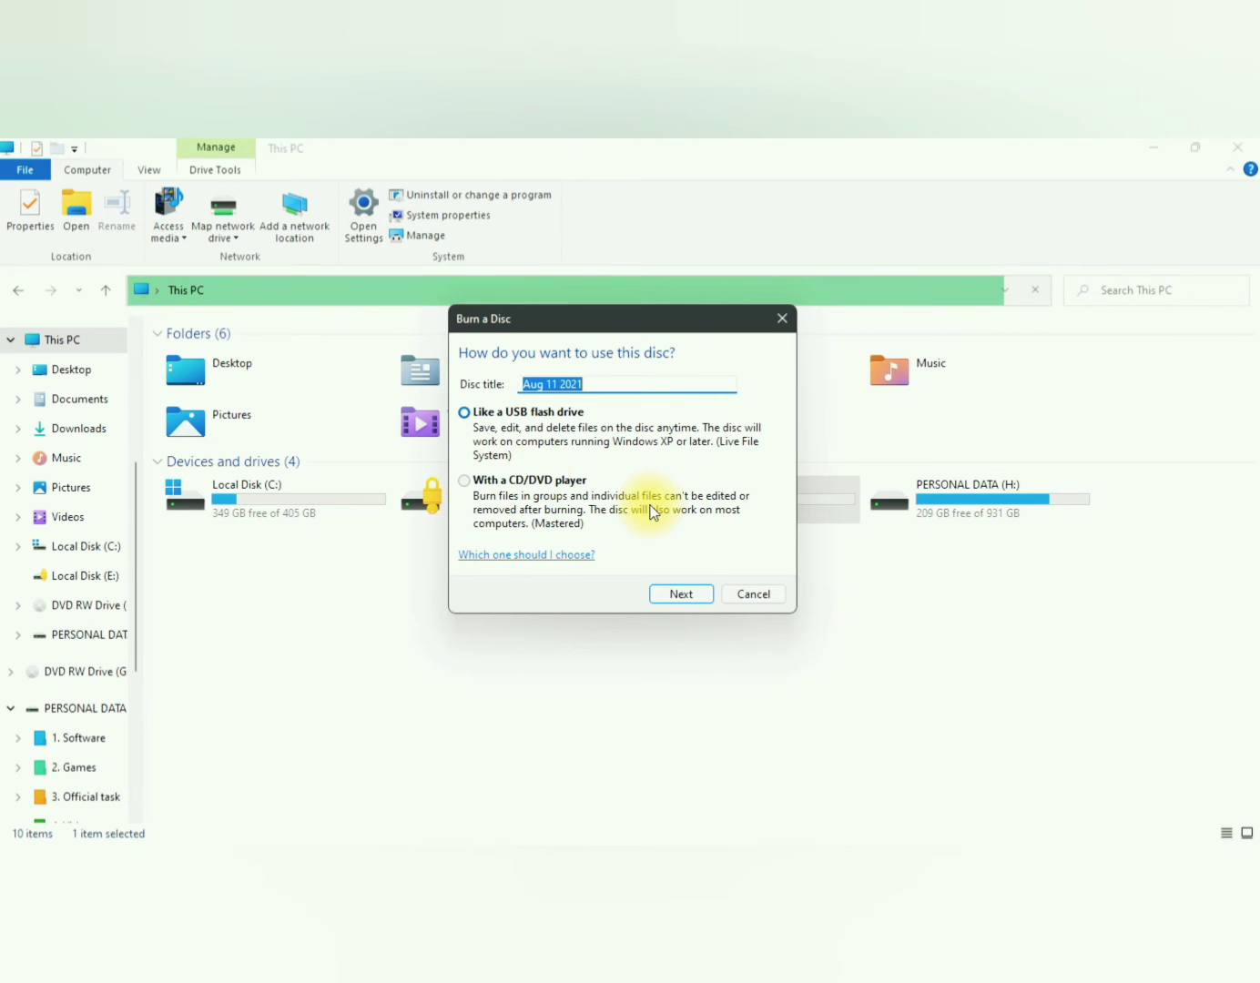
pyautogui.click(466, 480)
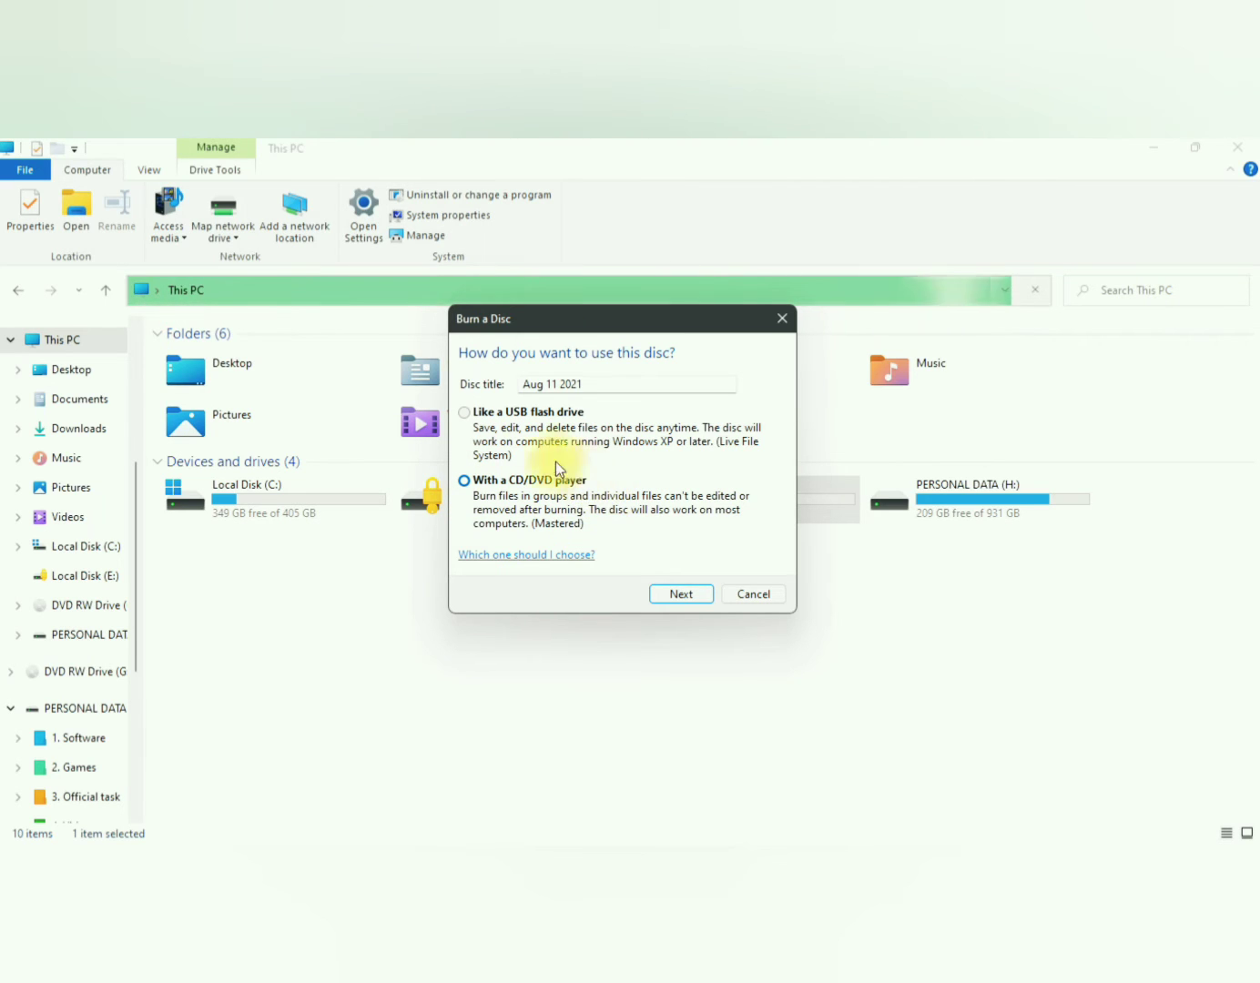
pyautogui.click(496, 412)
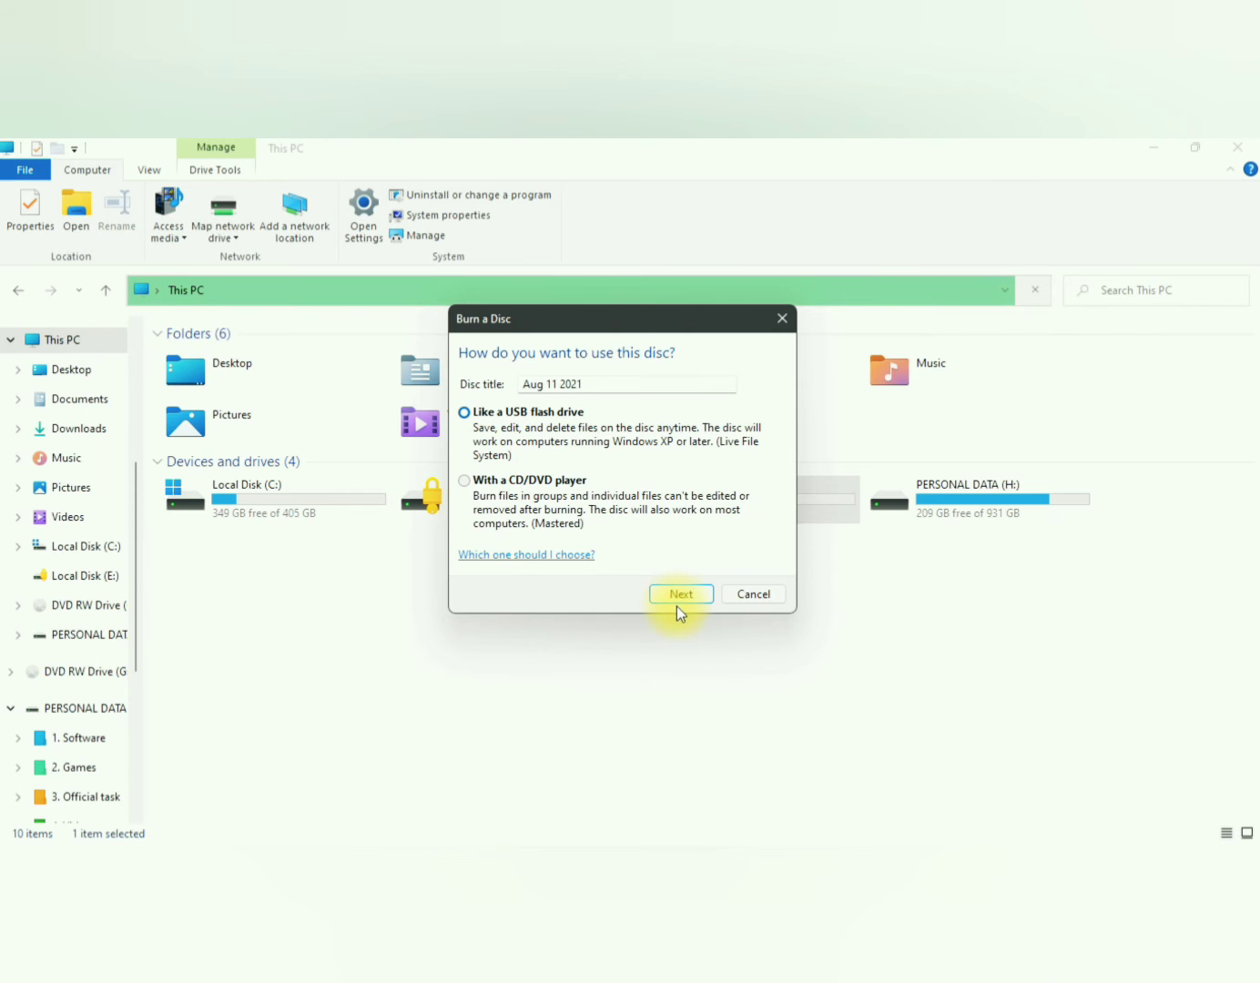
pyautogui.click(751, 596)
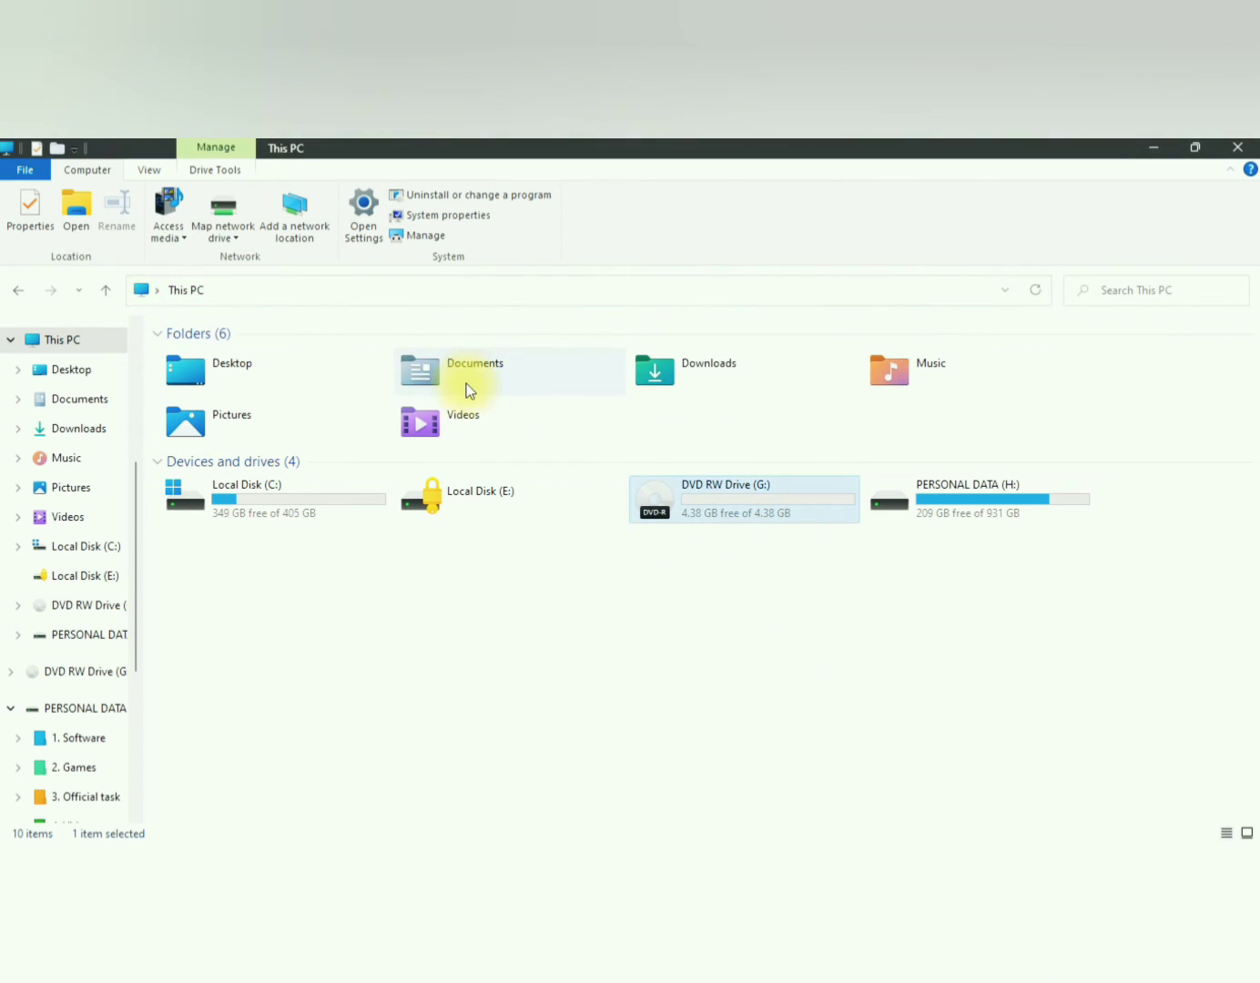
# Step: Copy the image [000341] from the Documents folder and return to the This PC overview
pyautogui.doubleClick(465, 383)
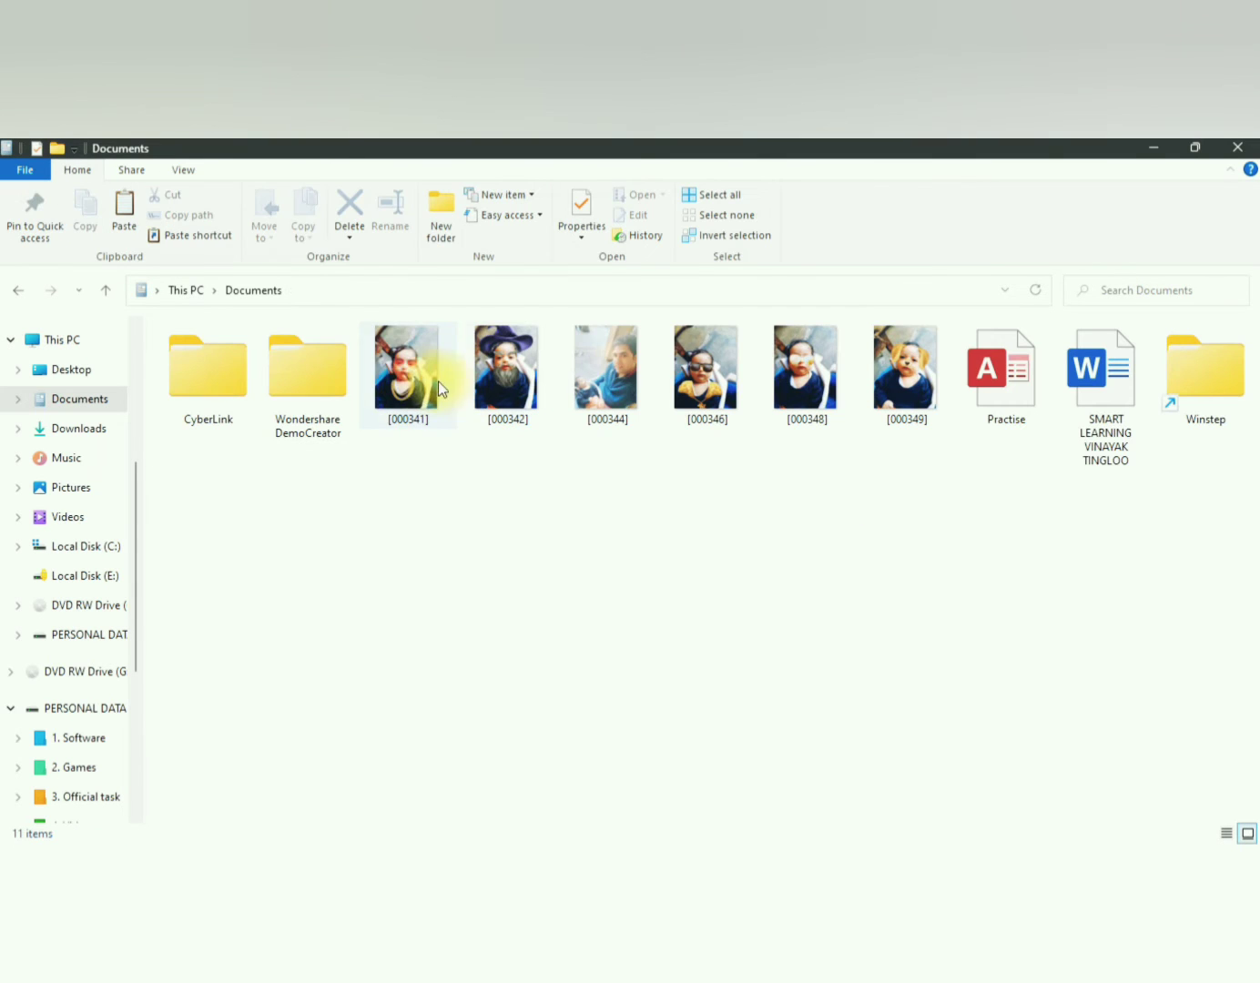
pyautogui.click(419, 385)
pyautogui.rightClick(417, 382)
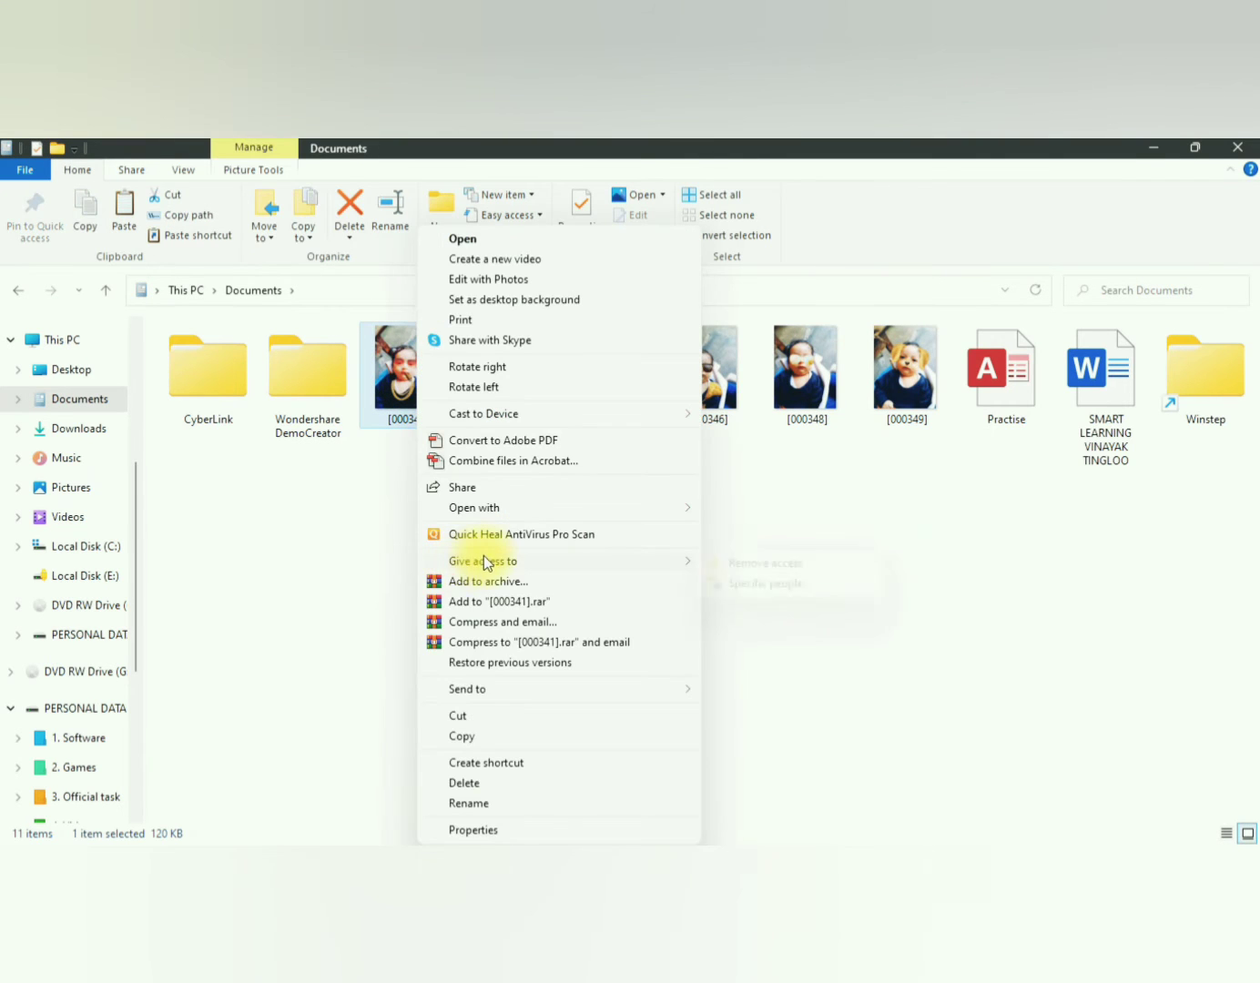
pyautogui.click(489, 737)
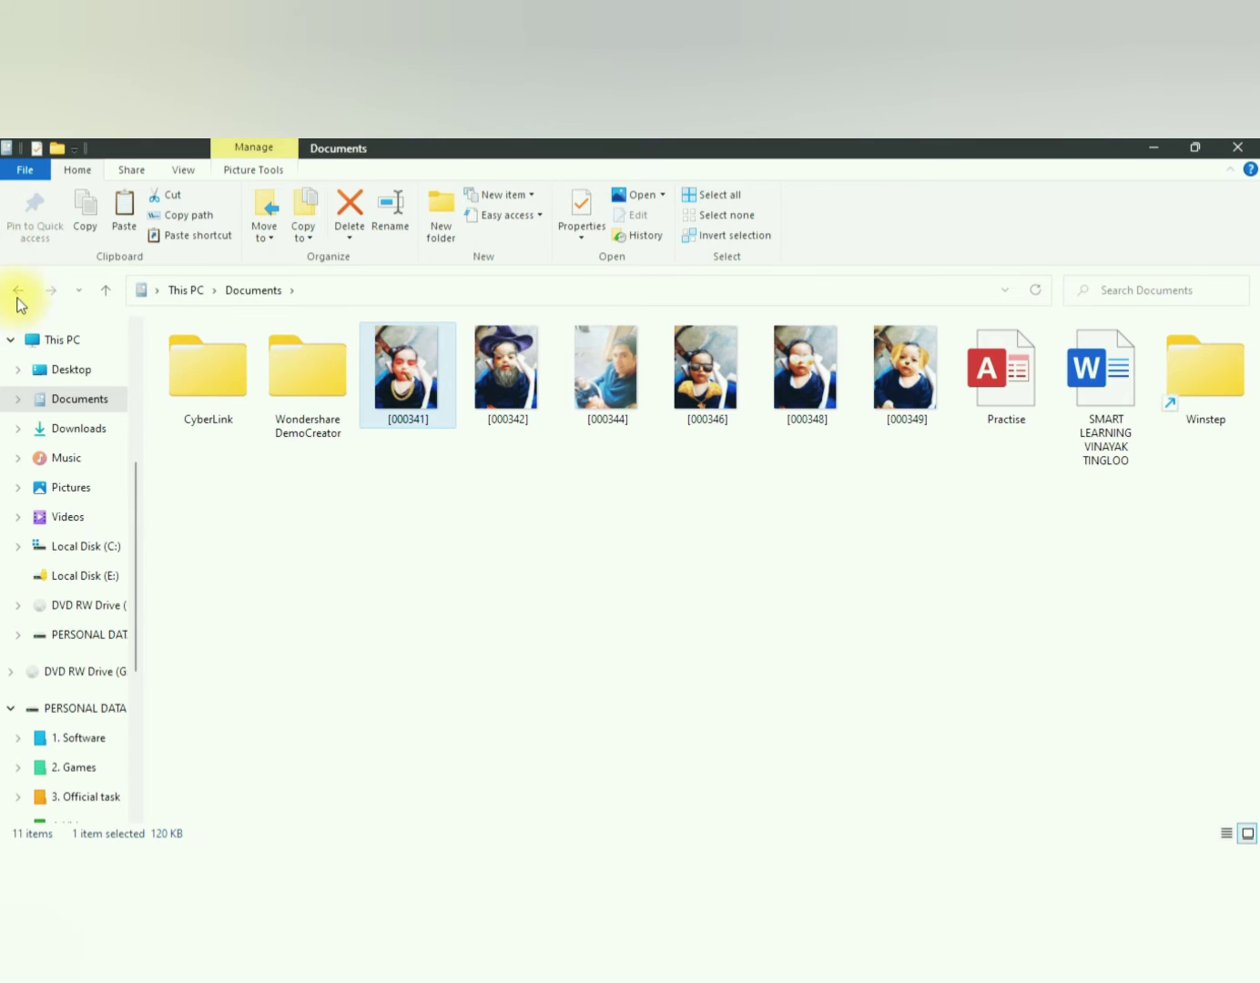
pyautogui.click(19, 297)
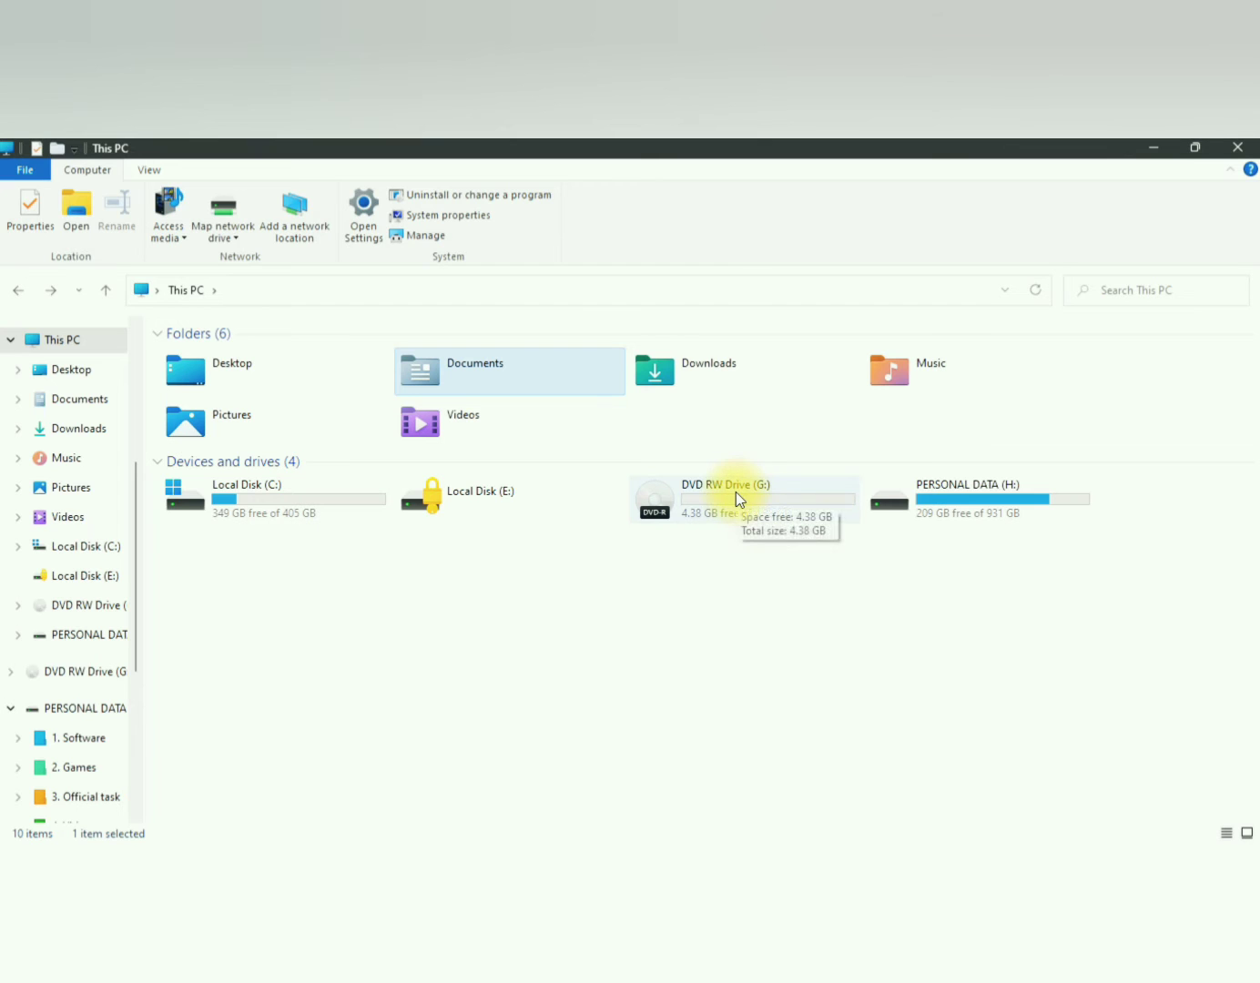
# Step: Look through the actions available for DVD RW Drive (G:), including Burn to disc, and close This PC
pyautogui.click(681, 492)
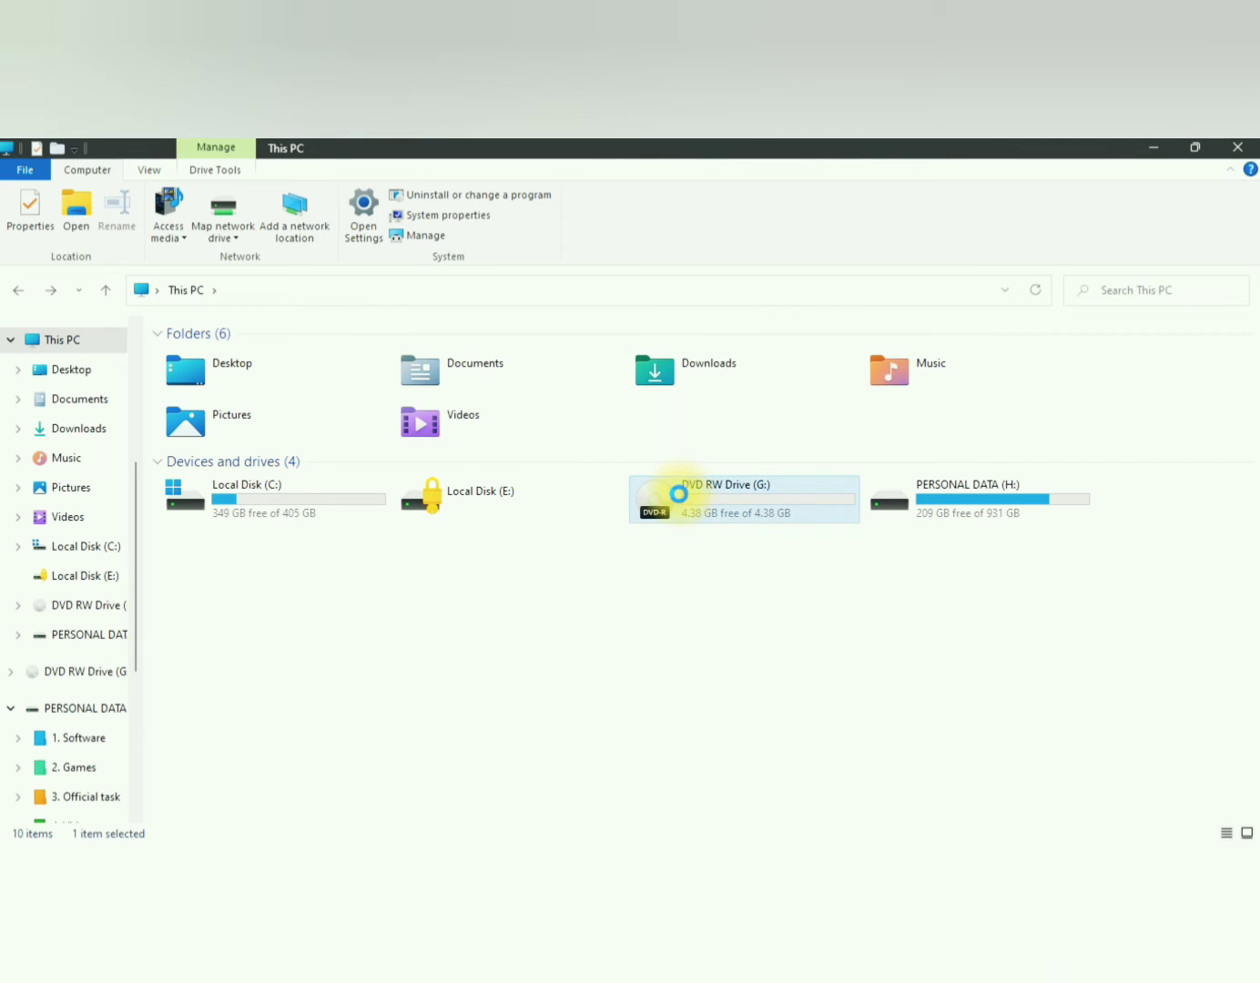
pyautogui.rightClick(679, 493)
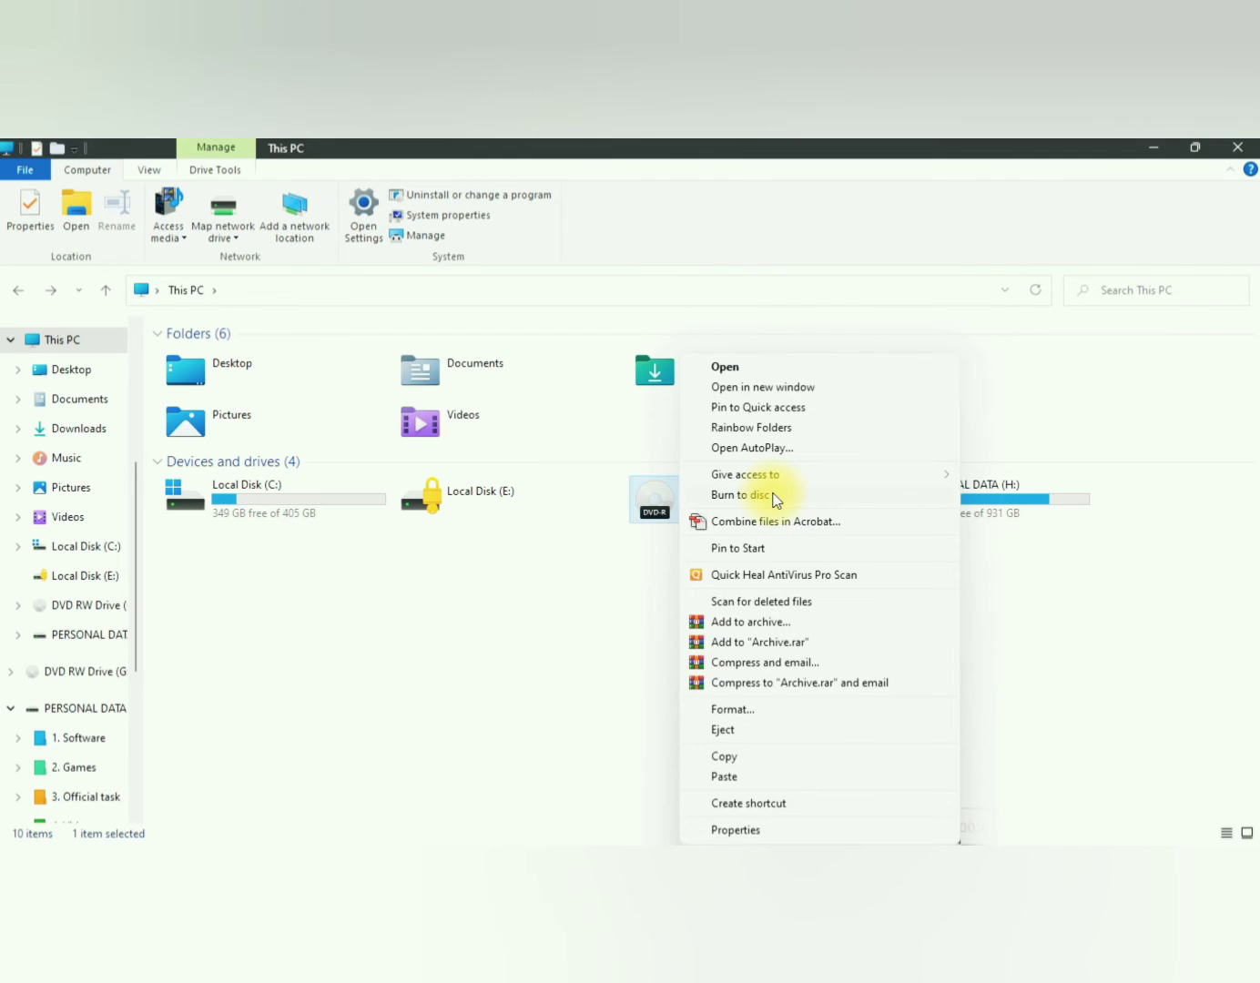
pyautogui.click(594, 618)
pyautogui.click(598, 624)
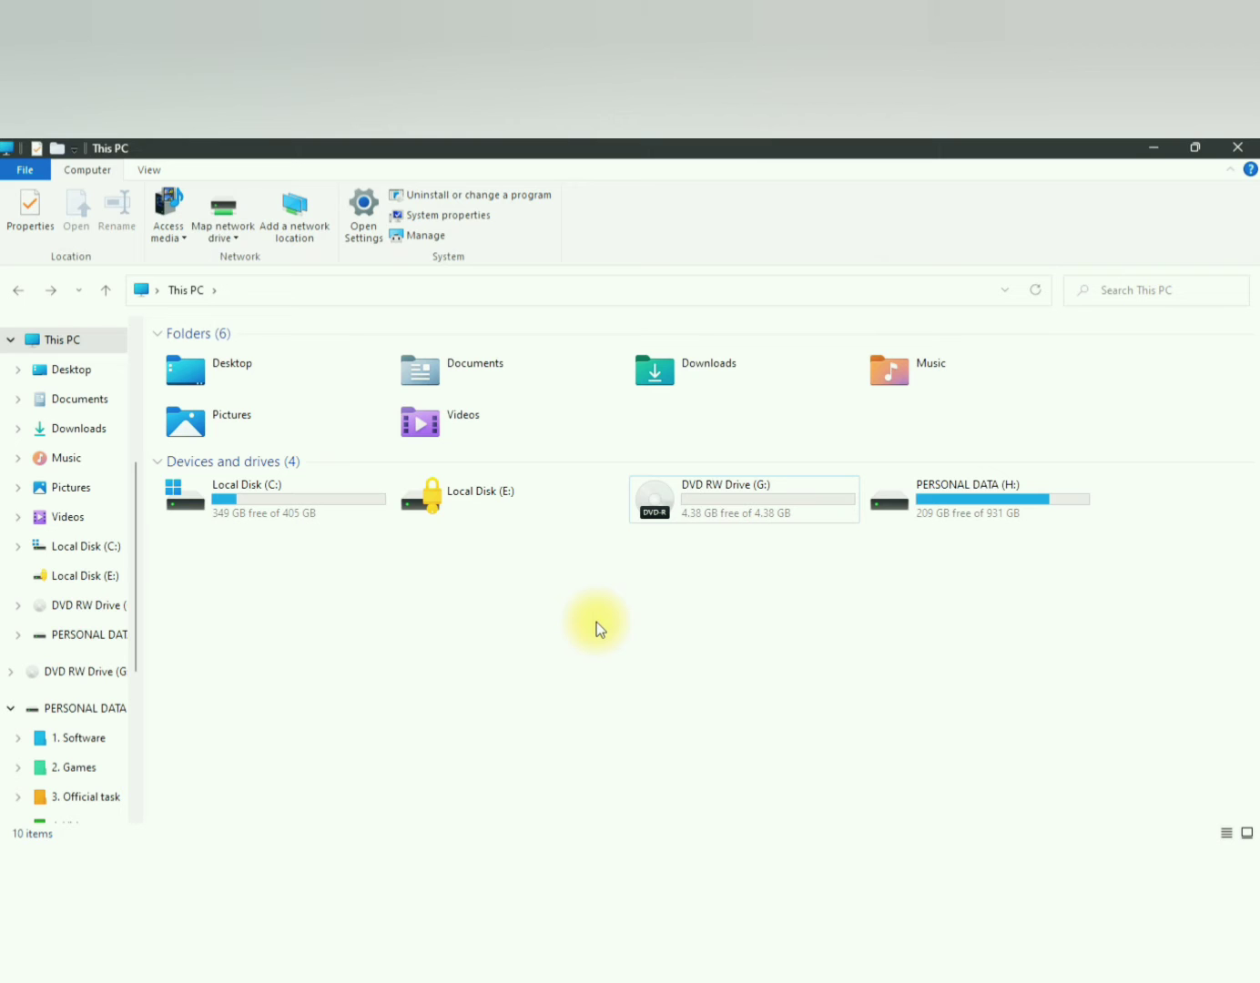
pyautogui.click(1237, 146)
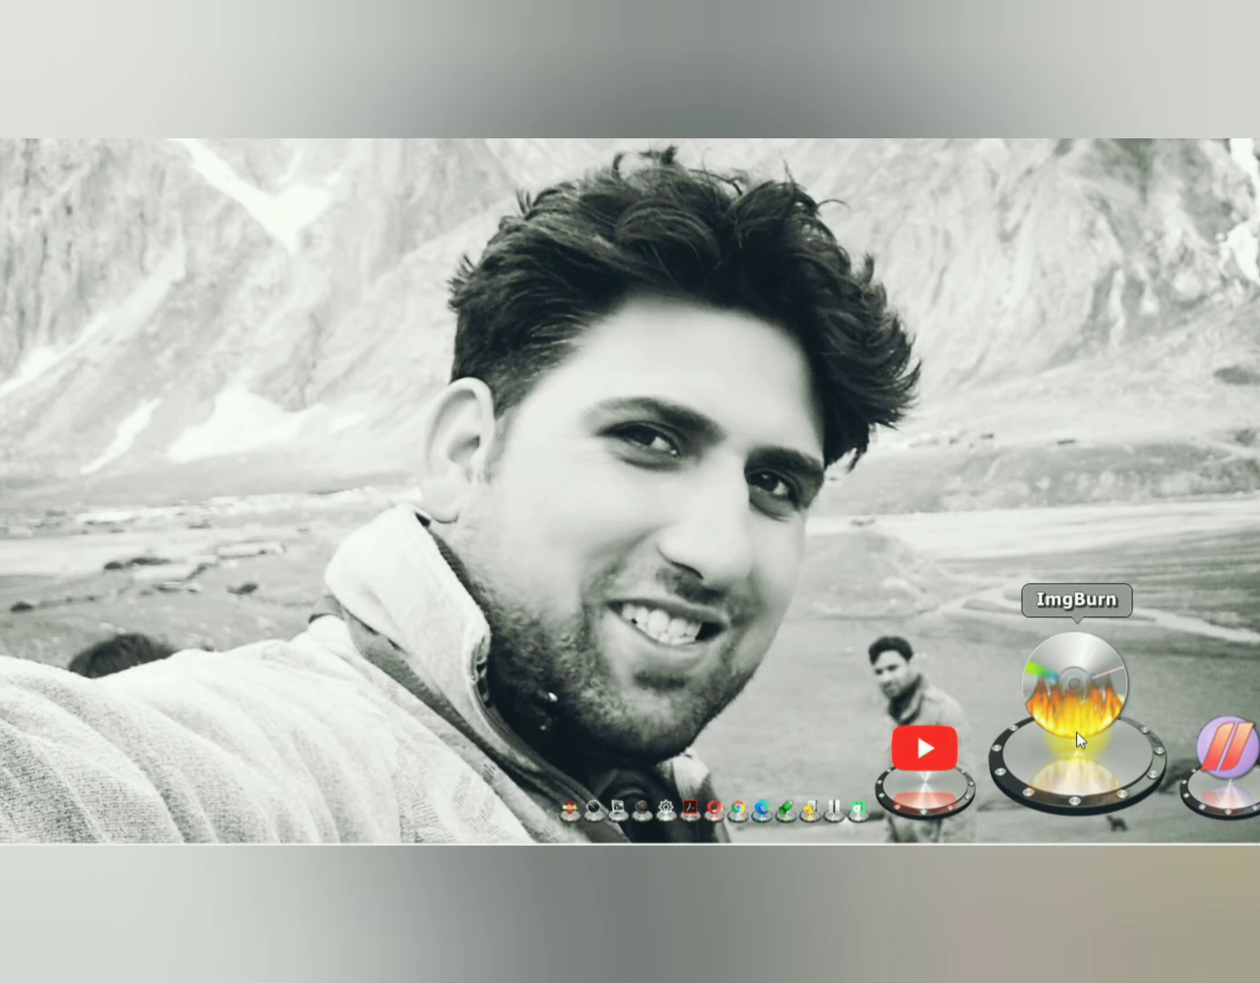
# Step: Switch to ImgBurn, choose to write an image file to disc, and start browsing for the source file
pyautogui.click(1076, 709)
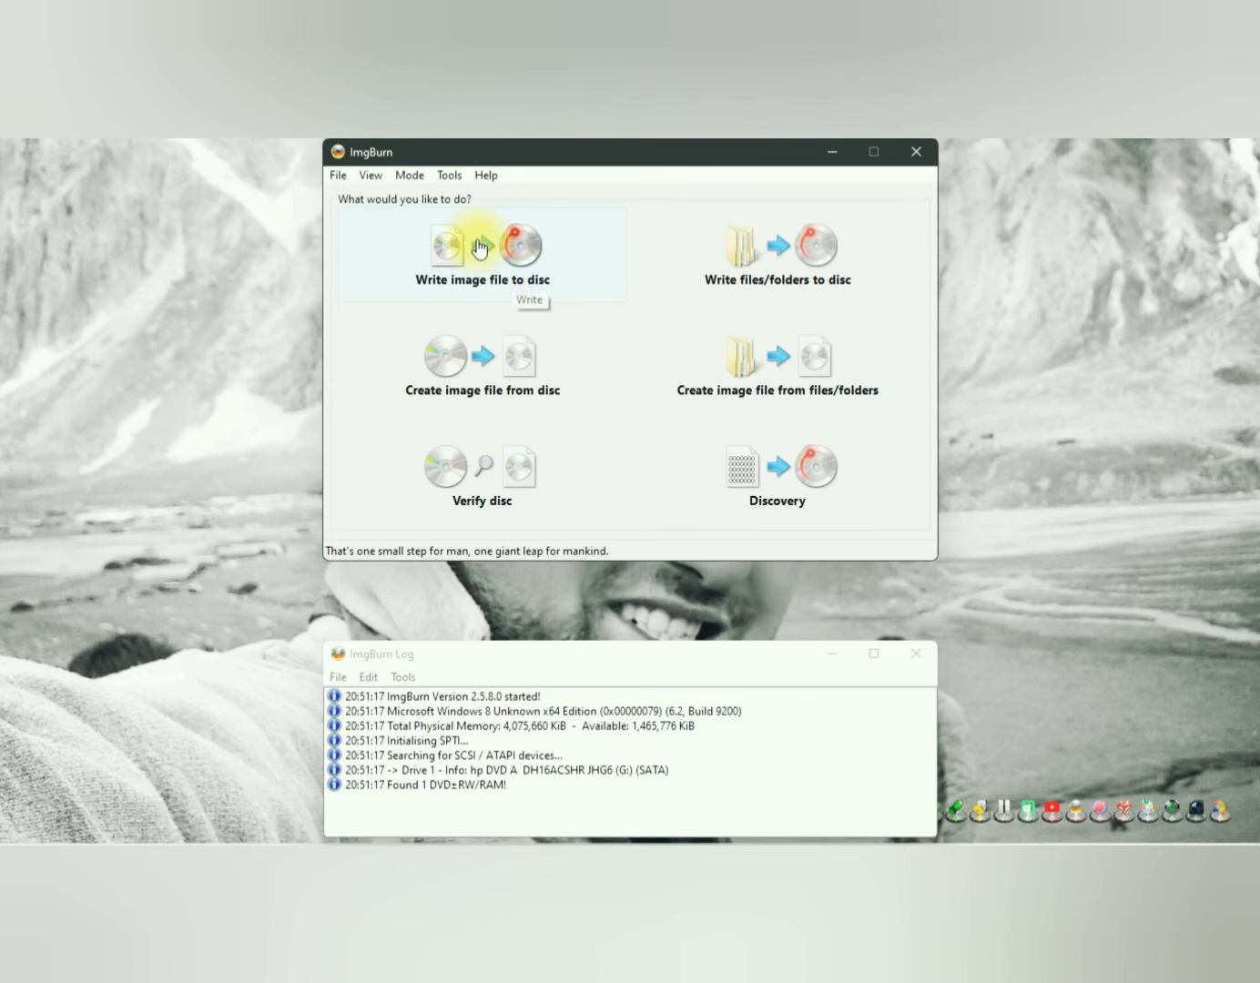
pyautogui.click(515, 264)
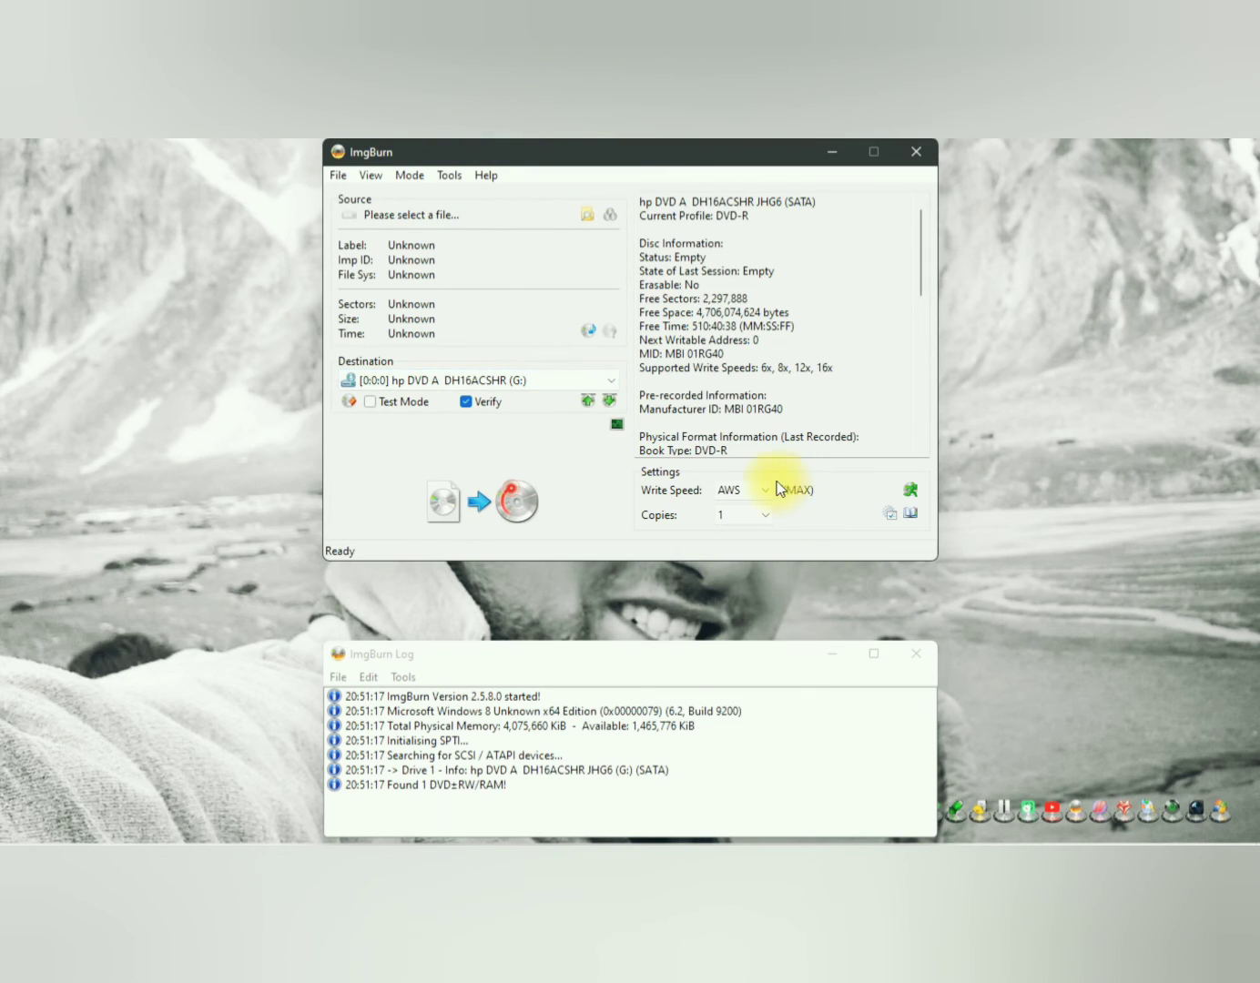
pyautogui.click(589, 216)
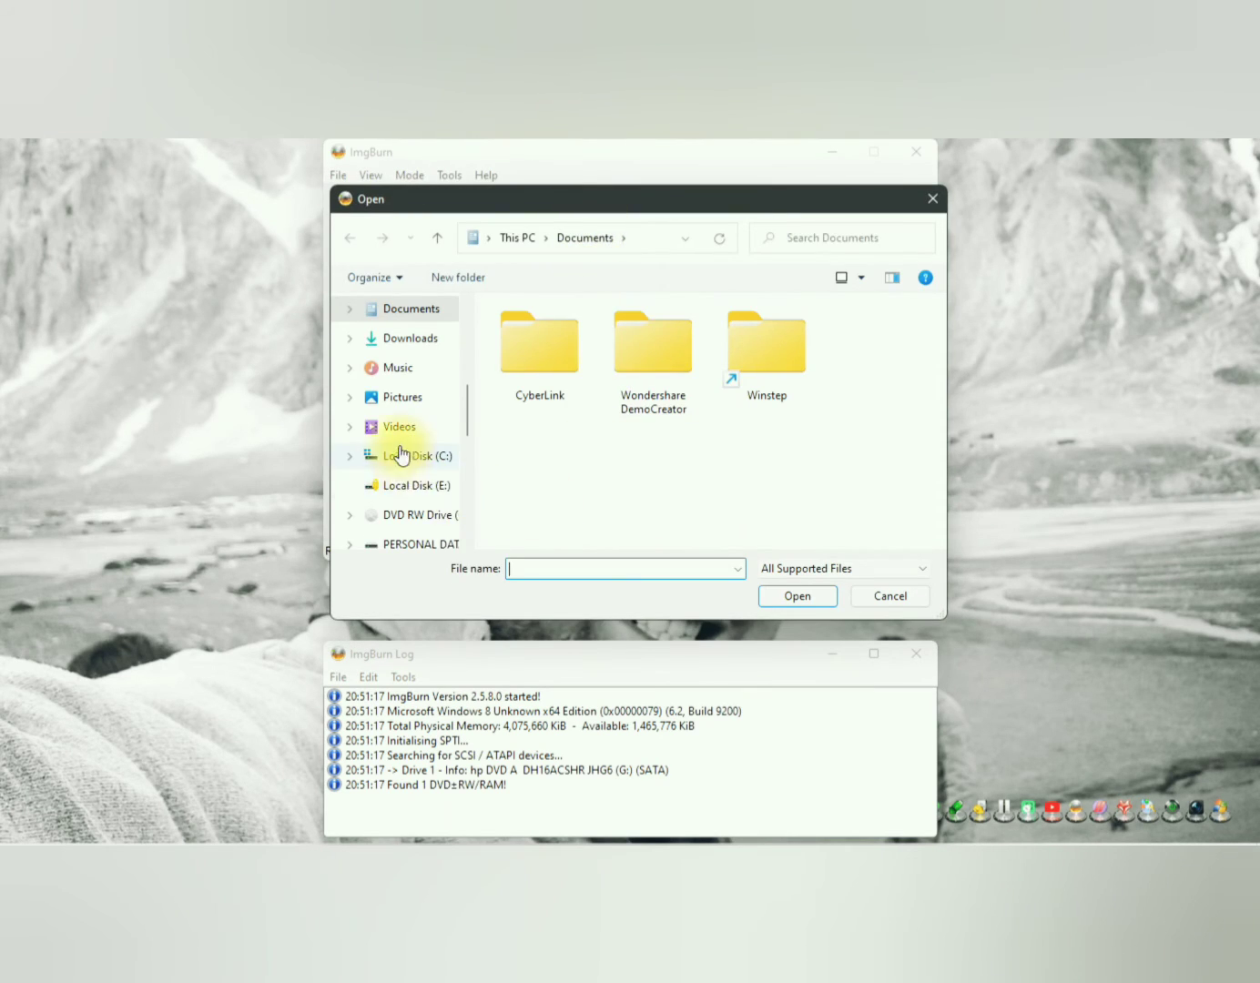
# Step: Browse to the WINDOWS 7 folder inside 1. Software, ISO files on the PERSONAL DATA (H:) drive
pyautogui.click(414, 543)
pyautogui.click(551, 362)
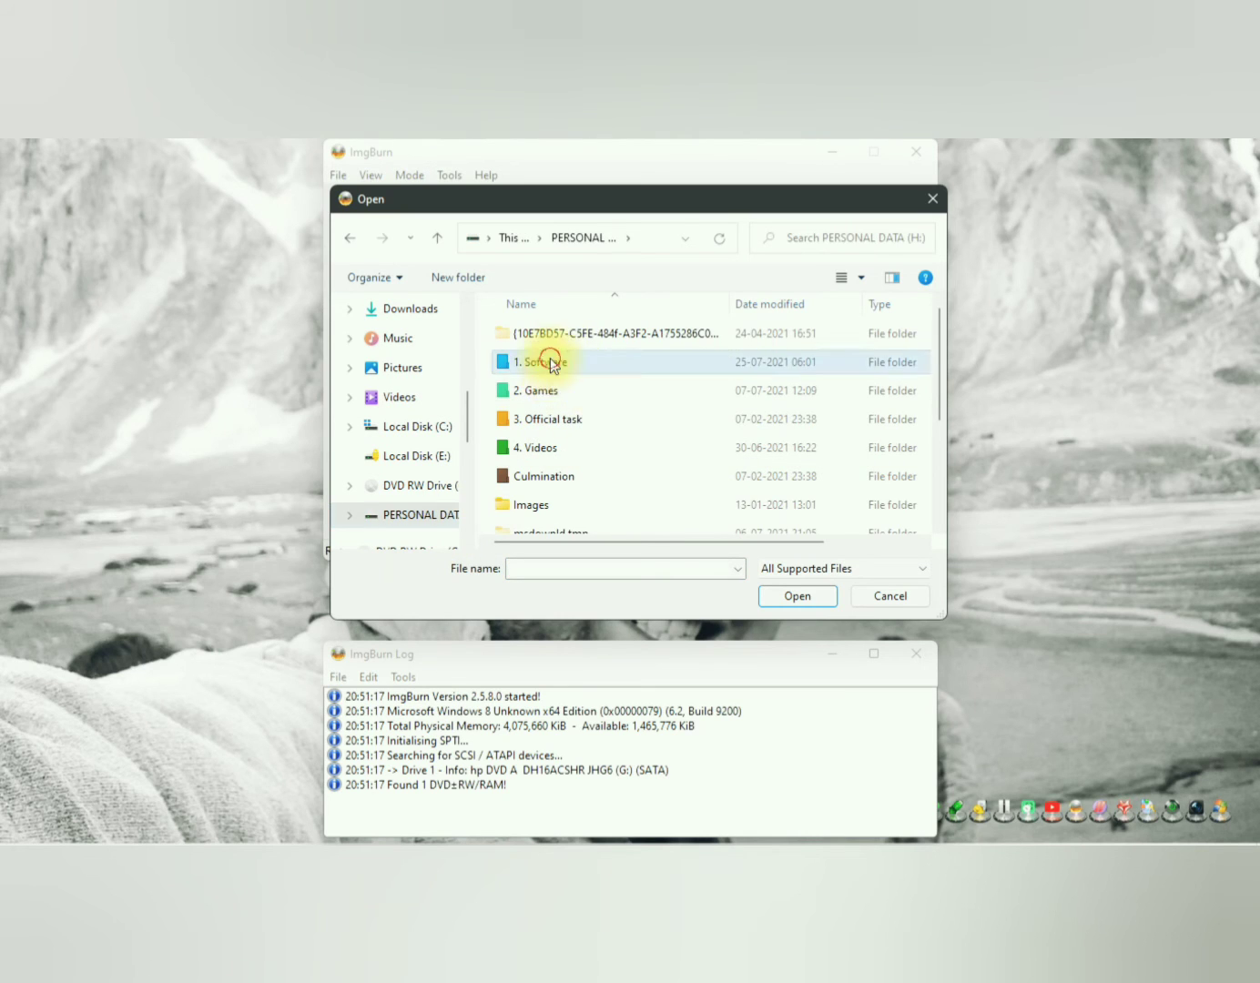
pyautogui.doubleClick(550, 363)
pyautogui.scroll(-5, 597, 406)
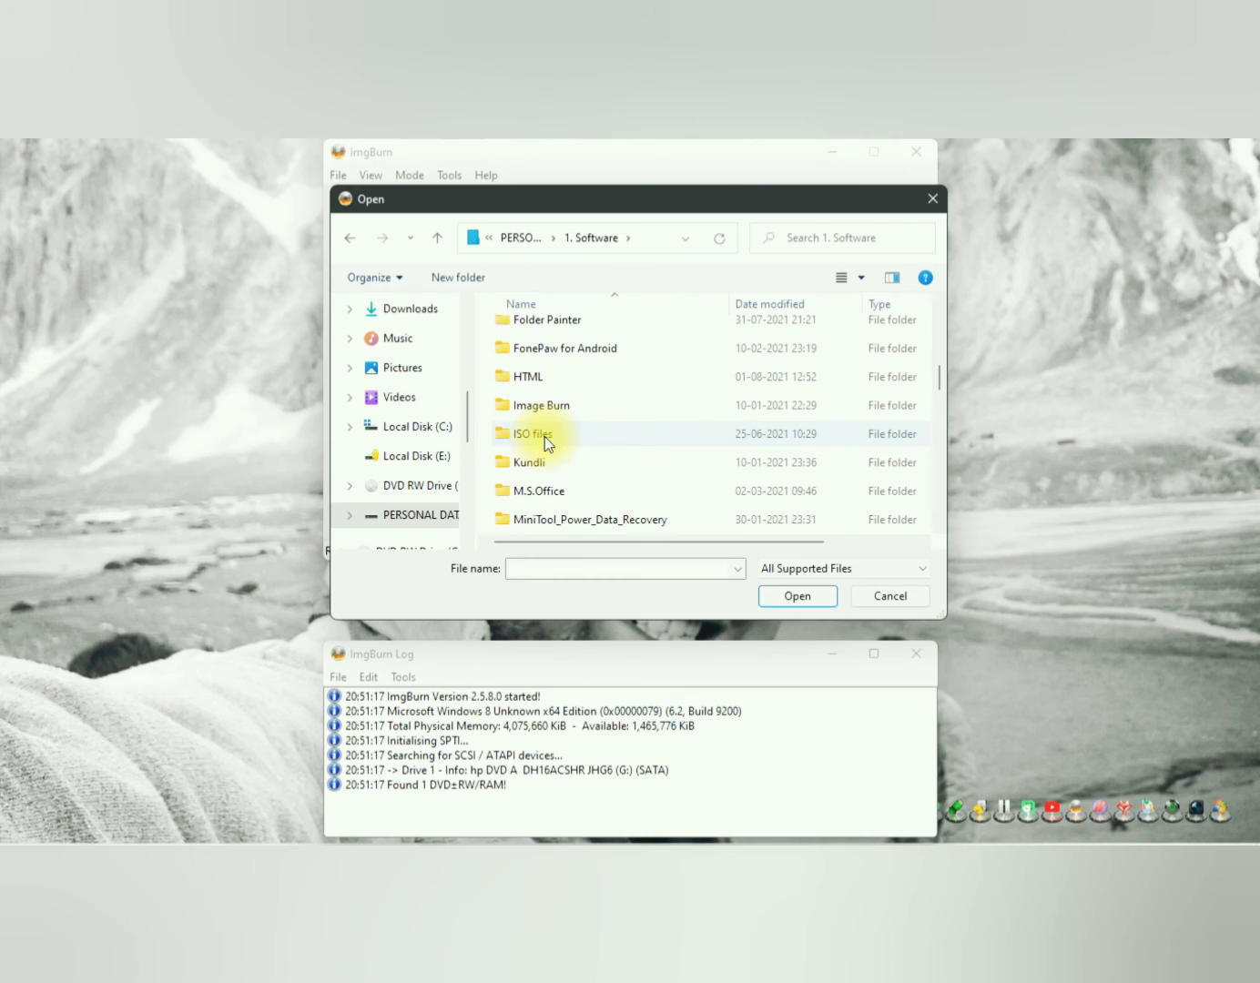
pyautogui.click(595, 435)
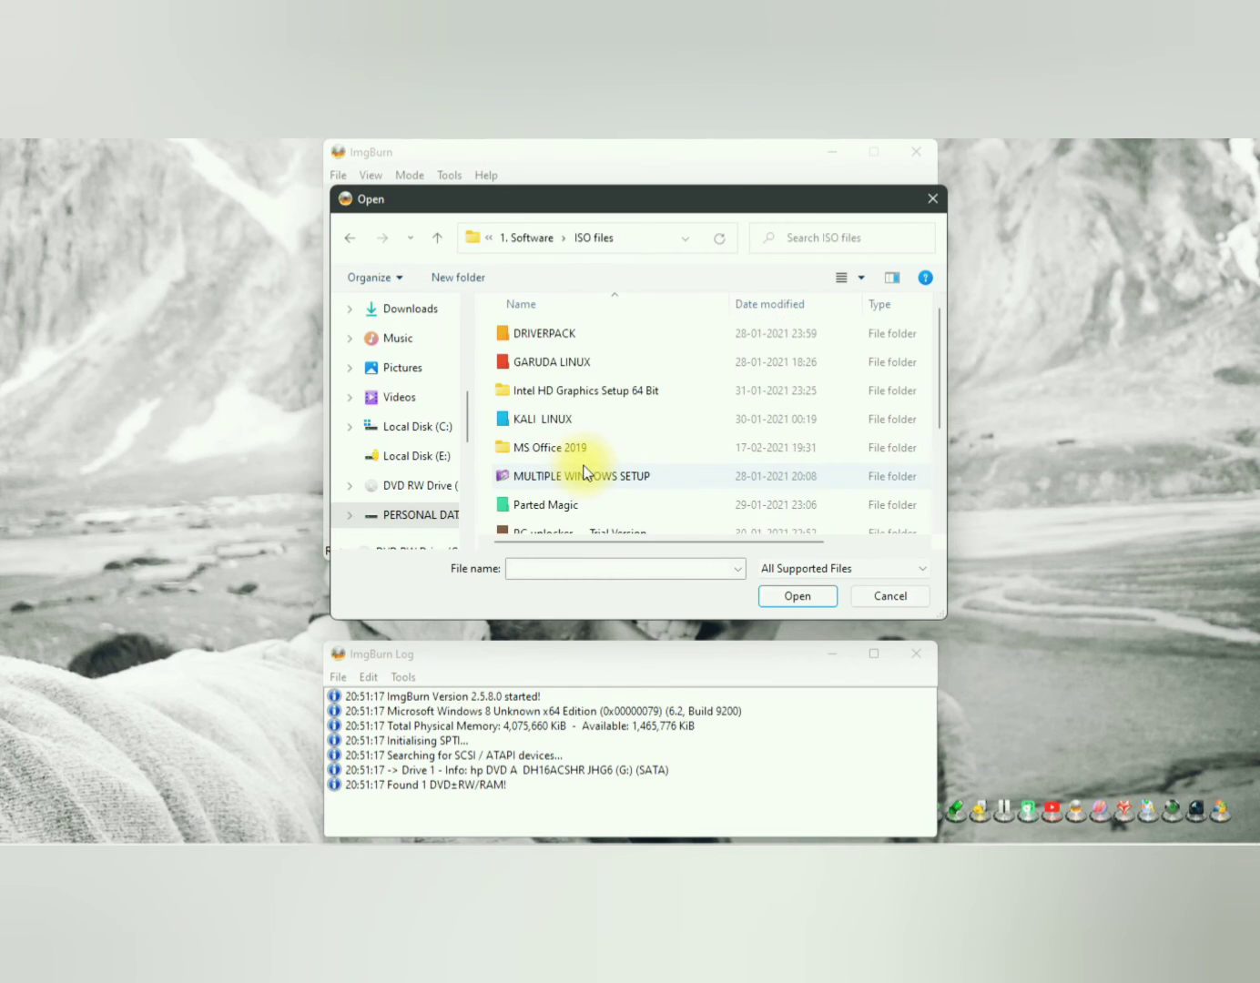
pyautogui.scroll(-2, 605, 415)
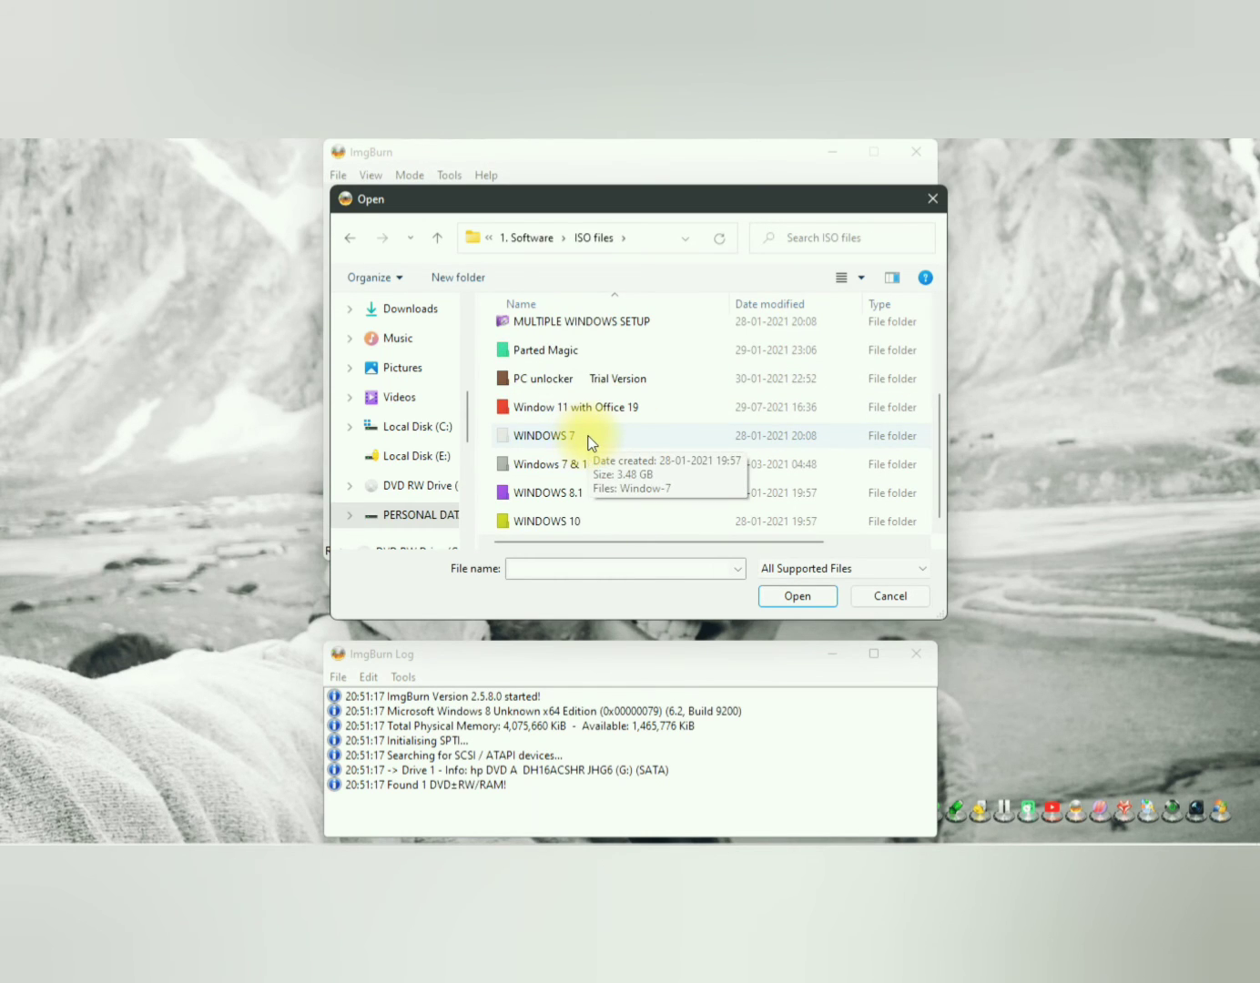
pyautogui.doubleClick(585, 438)
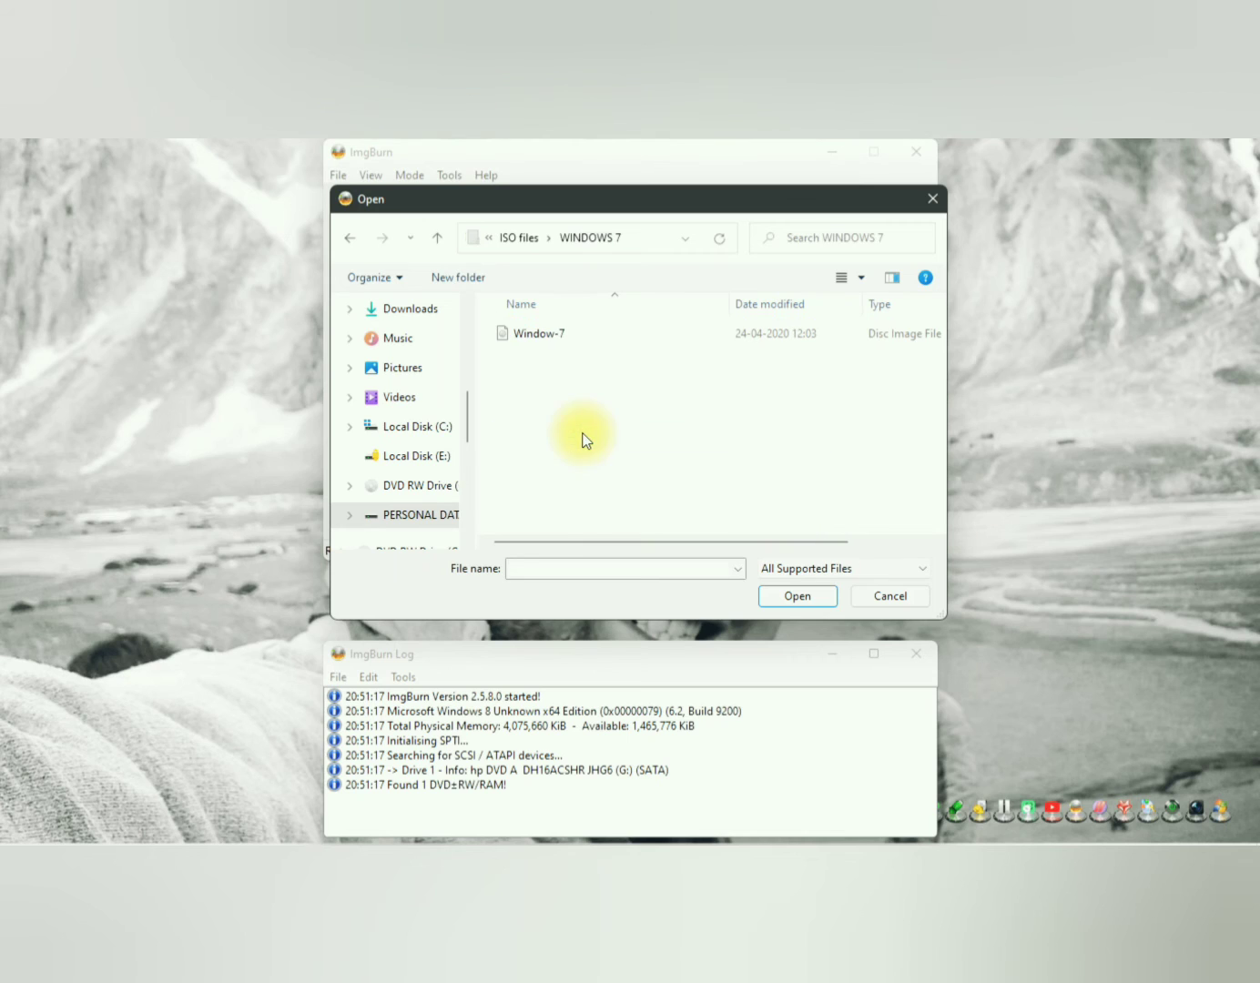
# Step: Display the contents of the WINDOWS 7 folder as larger icons
pyautogui.rightClick(568, 355)
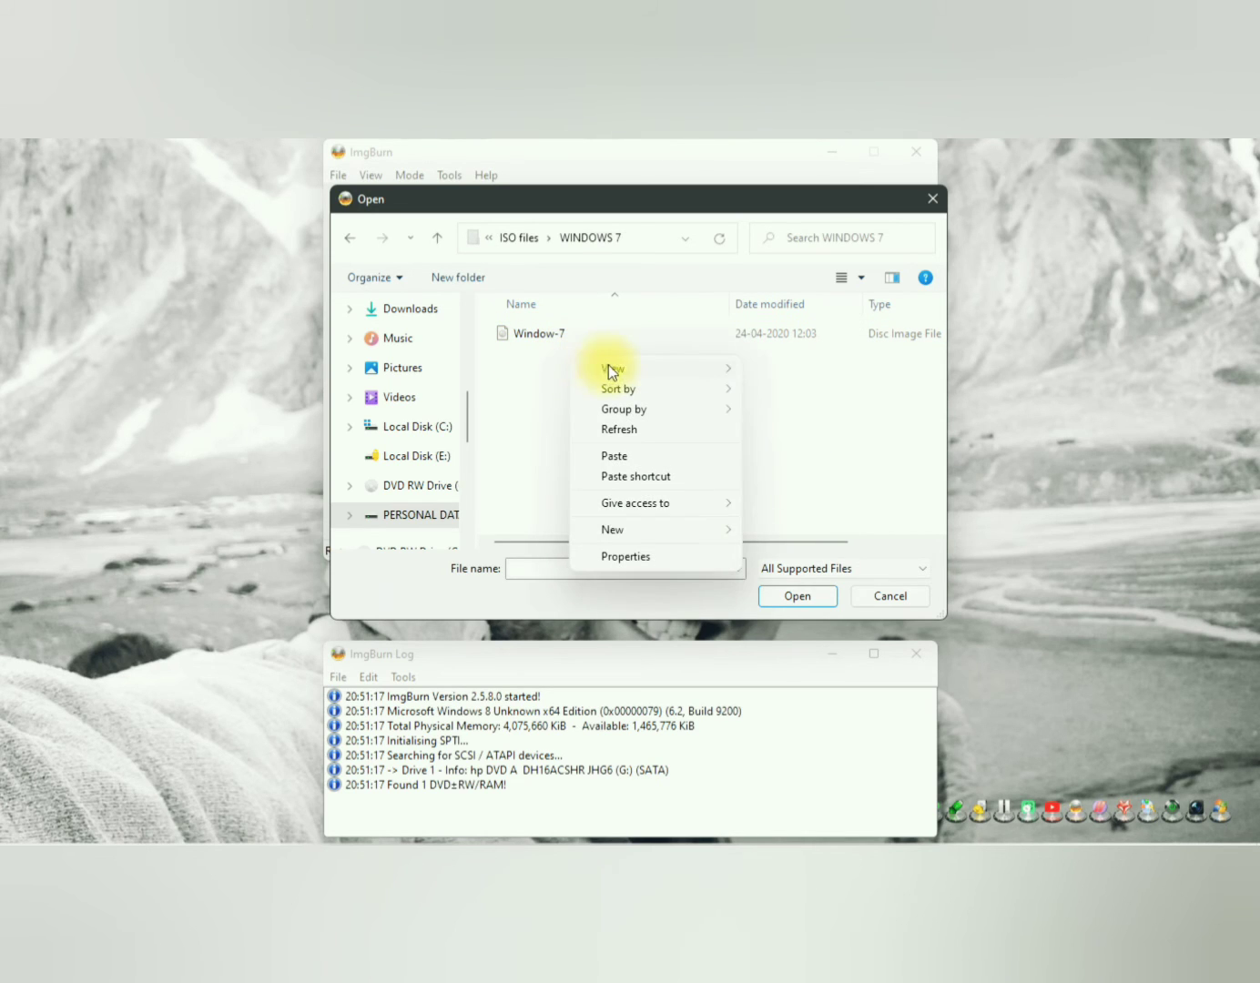
pyautogui.moveTo(637, 367)
pyautogui.click(785, 390)
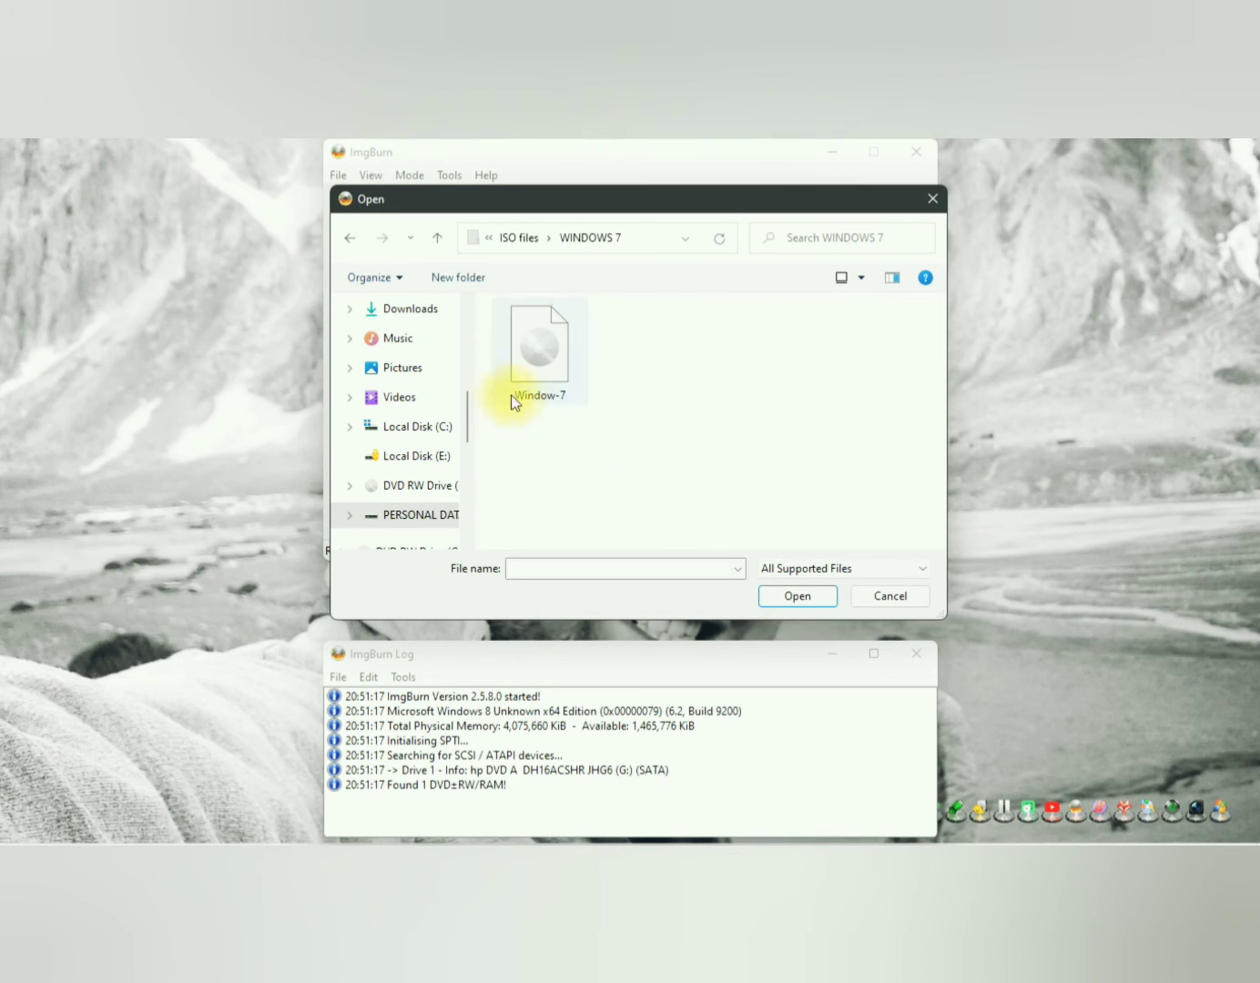
# Step: Load the Window-7 disc image as the source and start writing it to DVD drive (G:) with Verify enabled
pyautogui.click(538, 347)
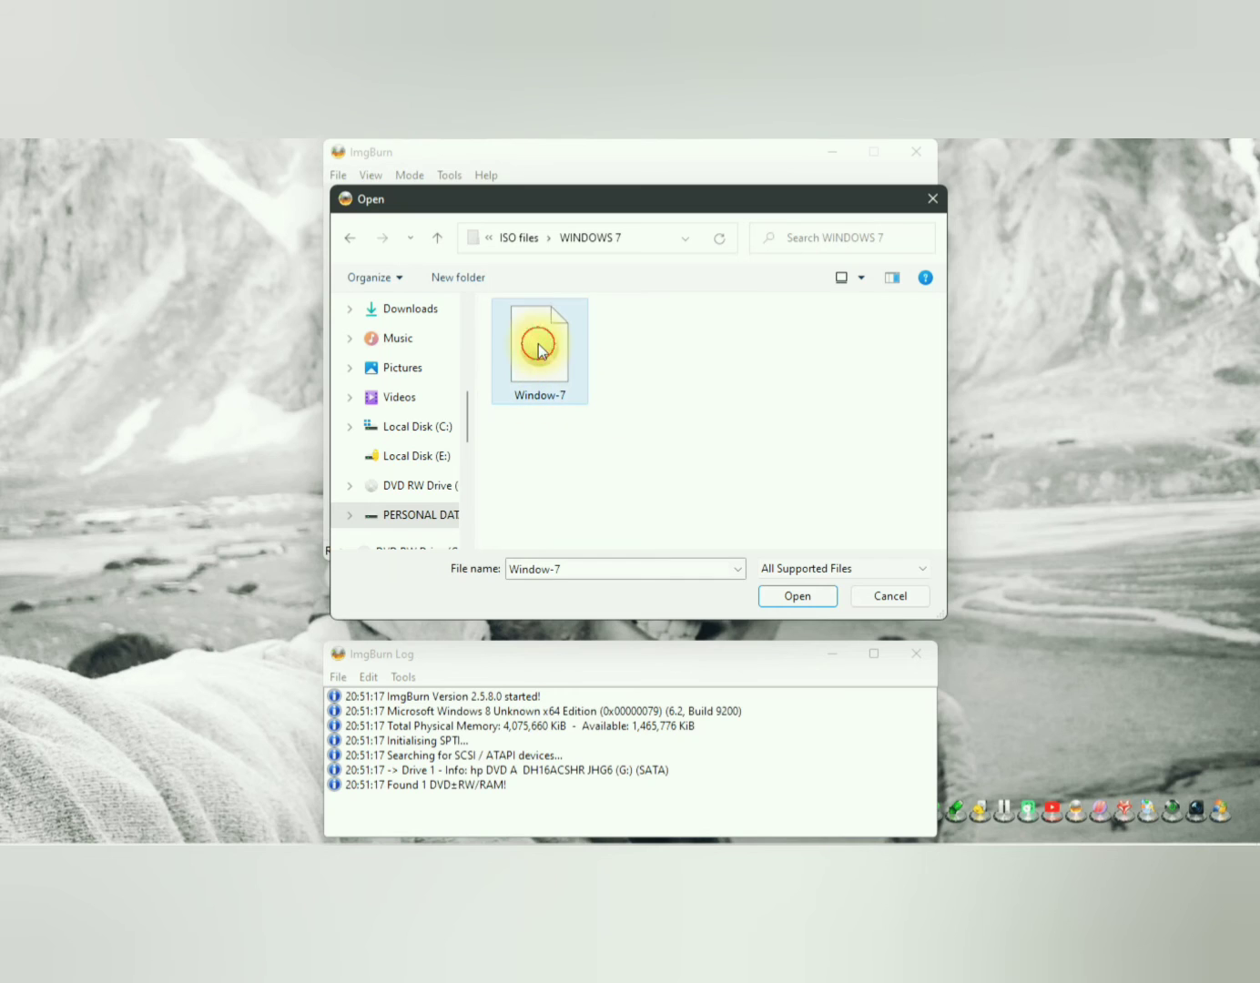
pyautogui.click(794, 601)
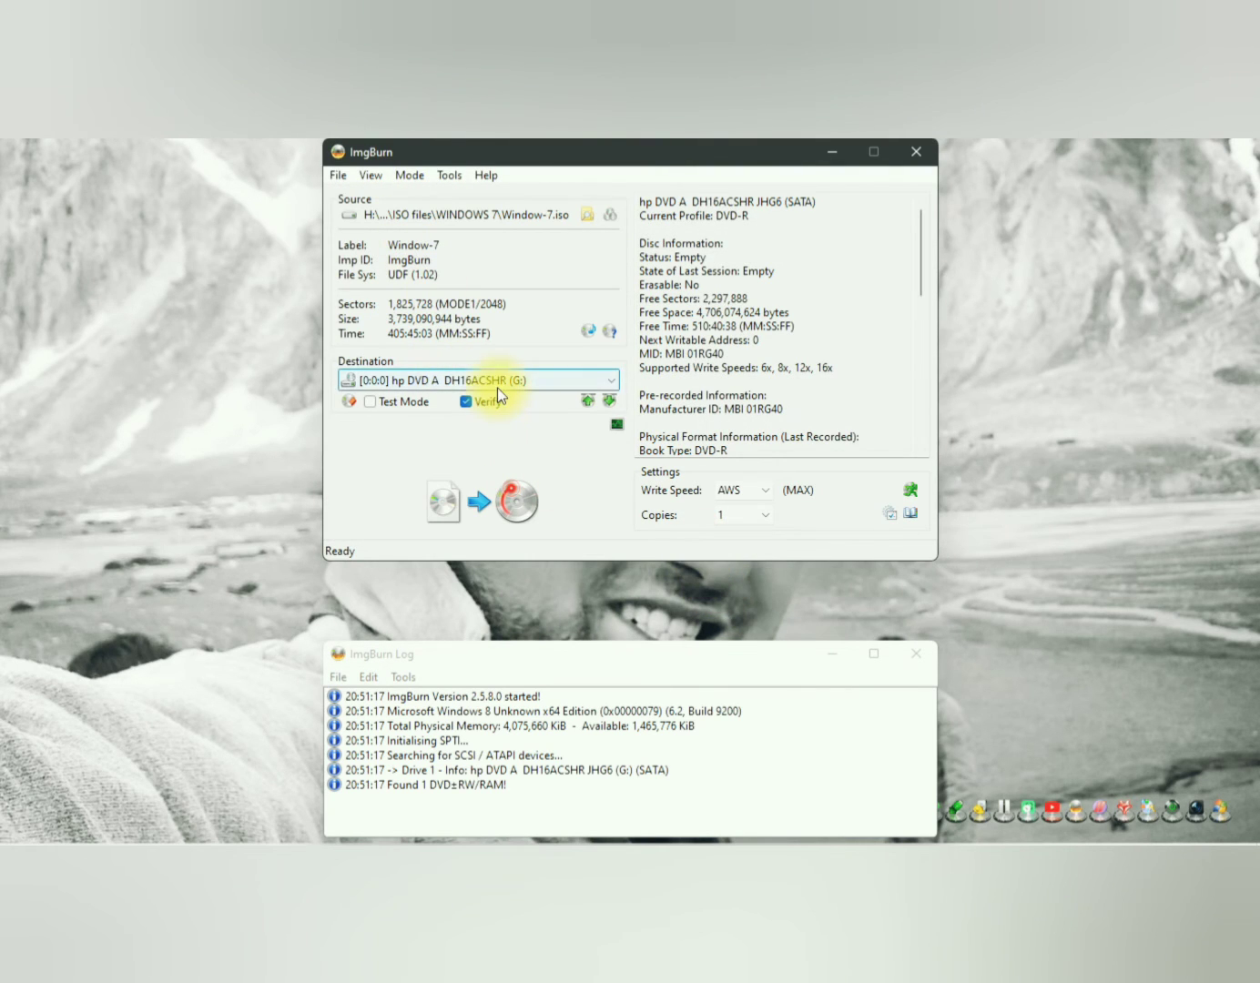
pyautogui.click(482, 504)
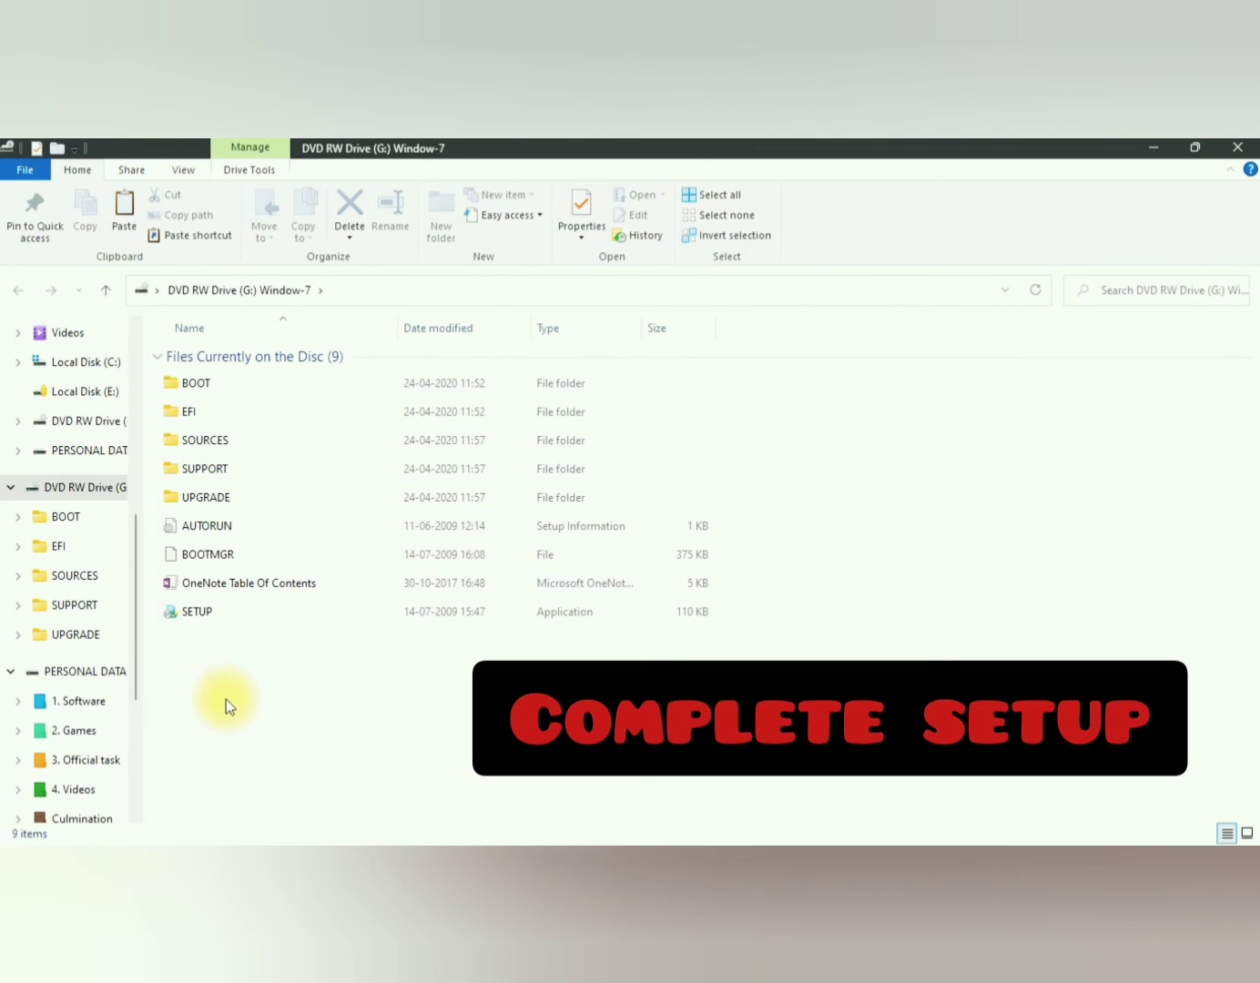
# Step: Put away the burned disc's file window, then acknowledge the finished burn and close ImgBurn
pyautogui.click(9, 487)
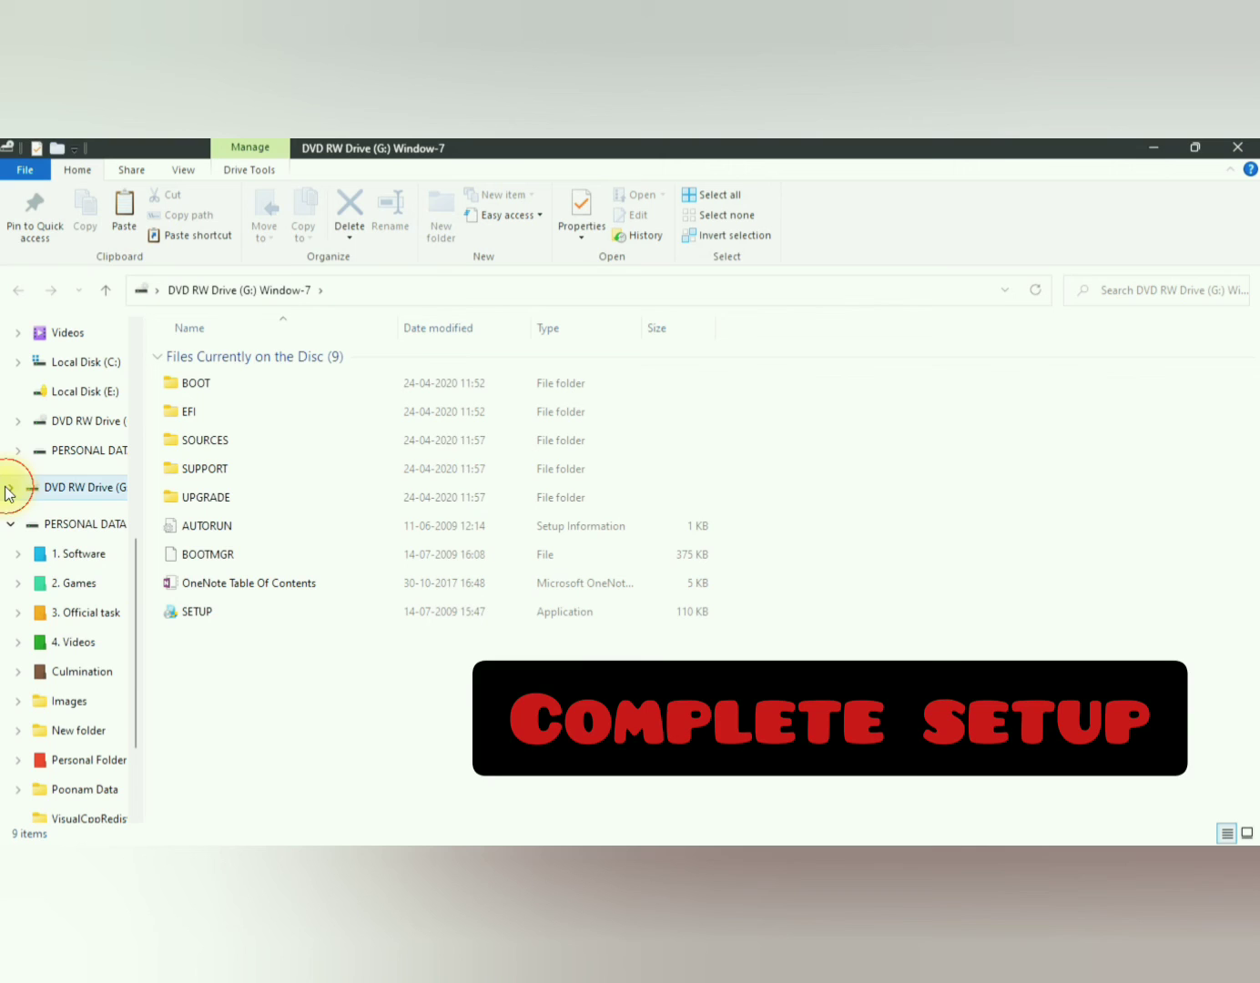
pyautogui.click(1139, 144)
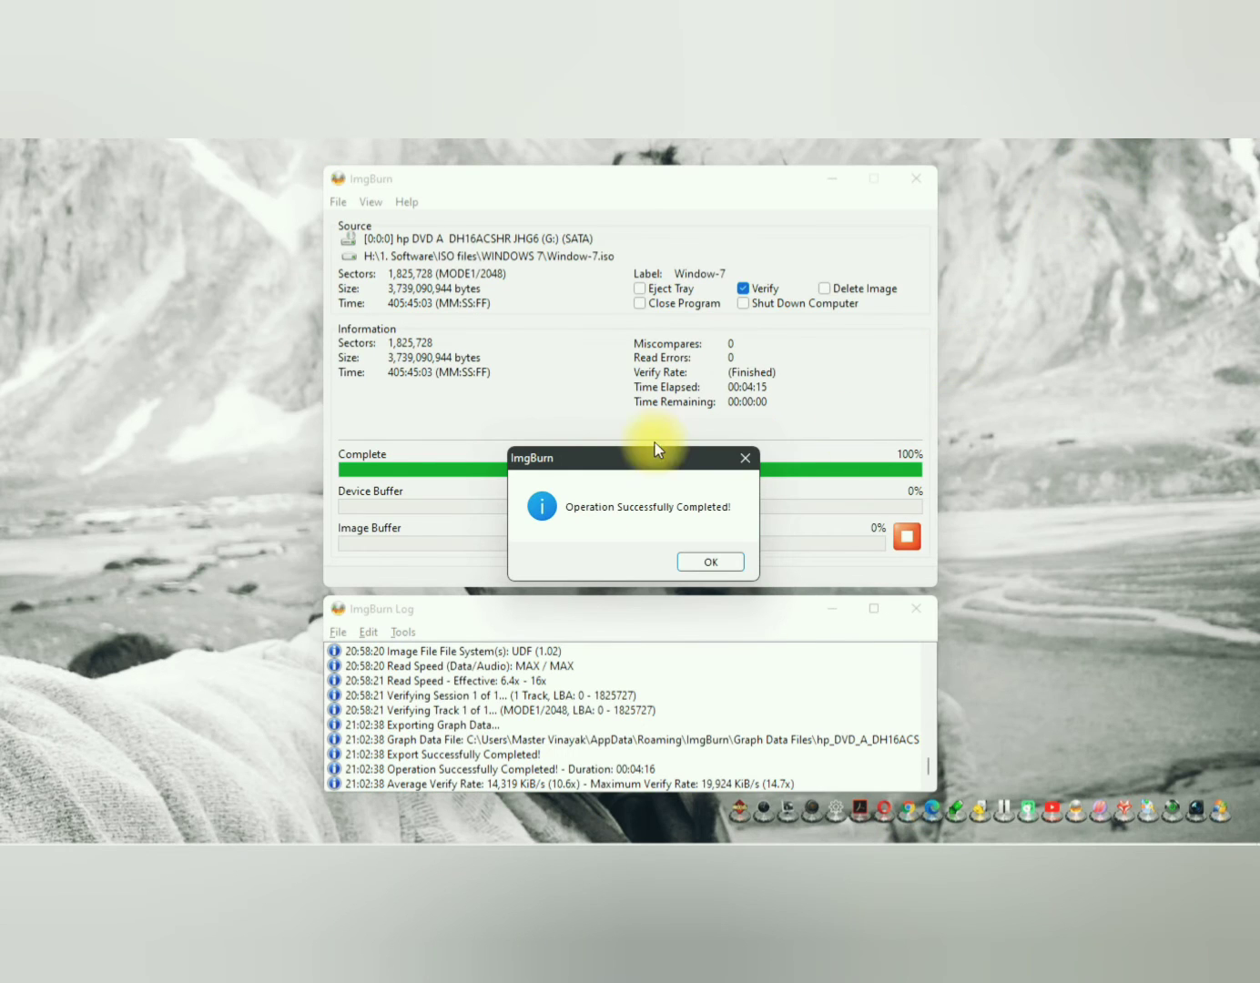
pyautogui.click(579, 365)
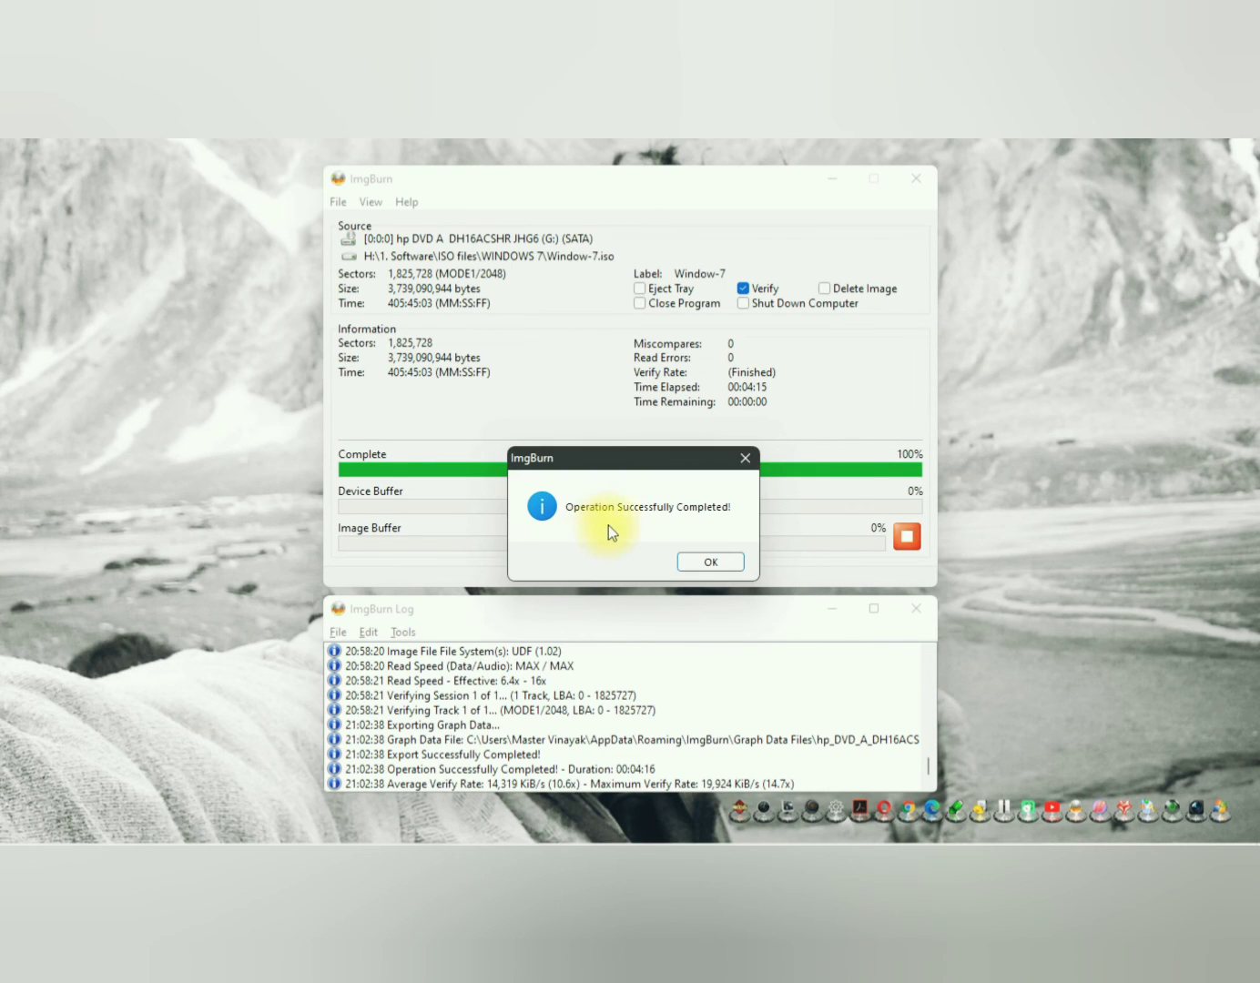
pyautogui.click(711, 562)
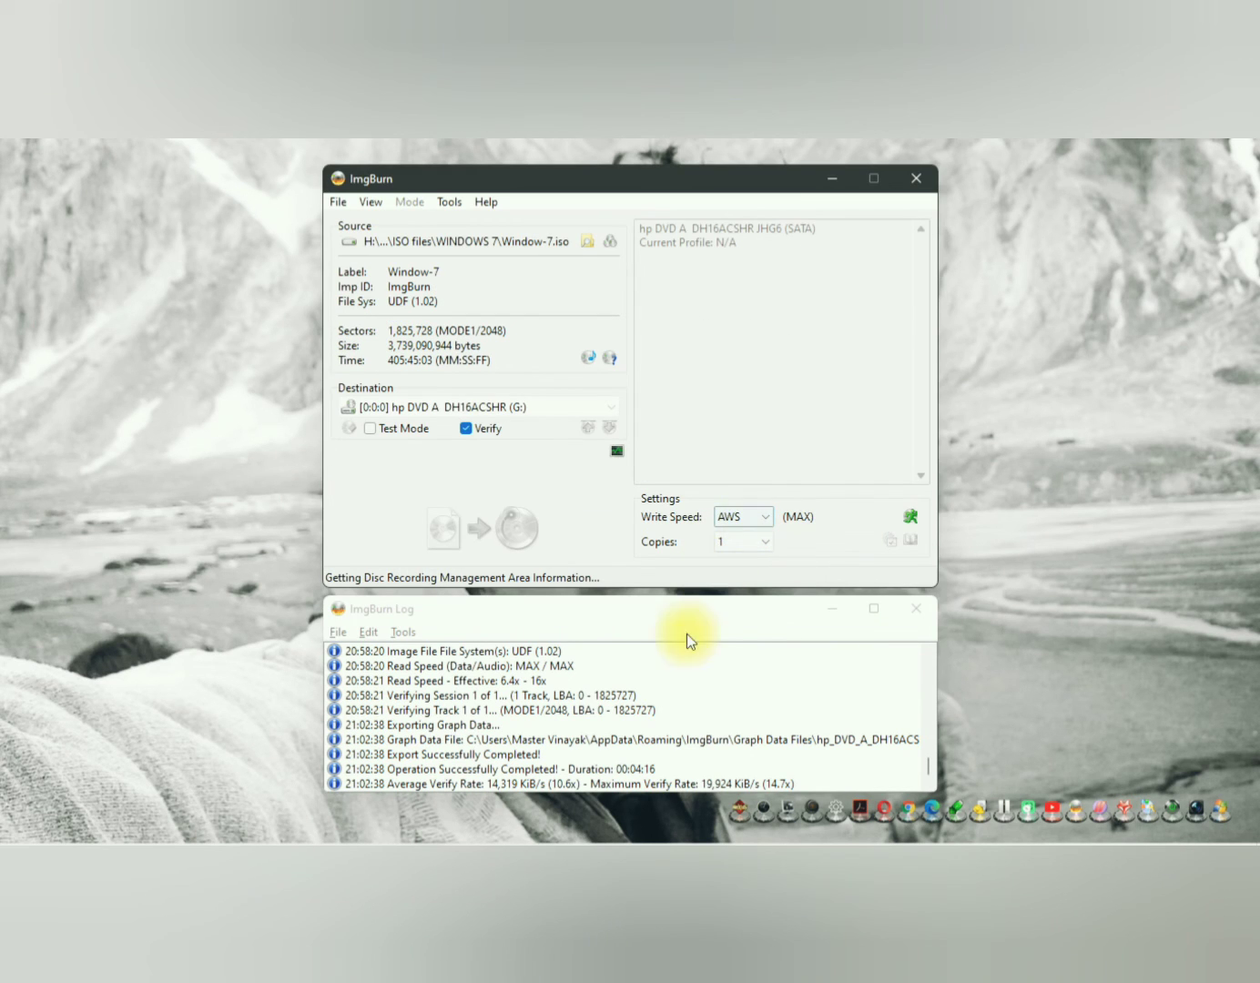
pyautogui.click(914, 184)
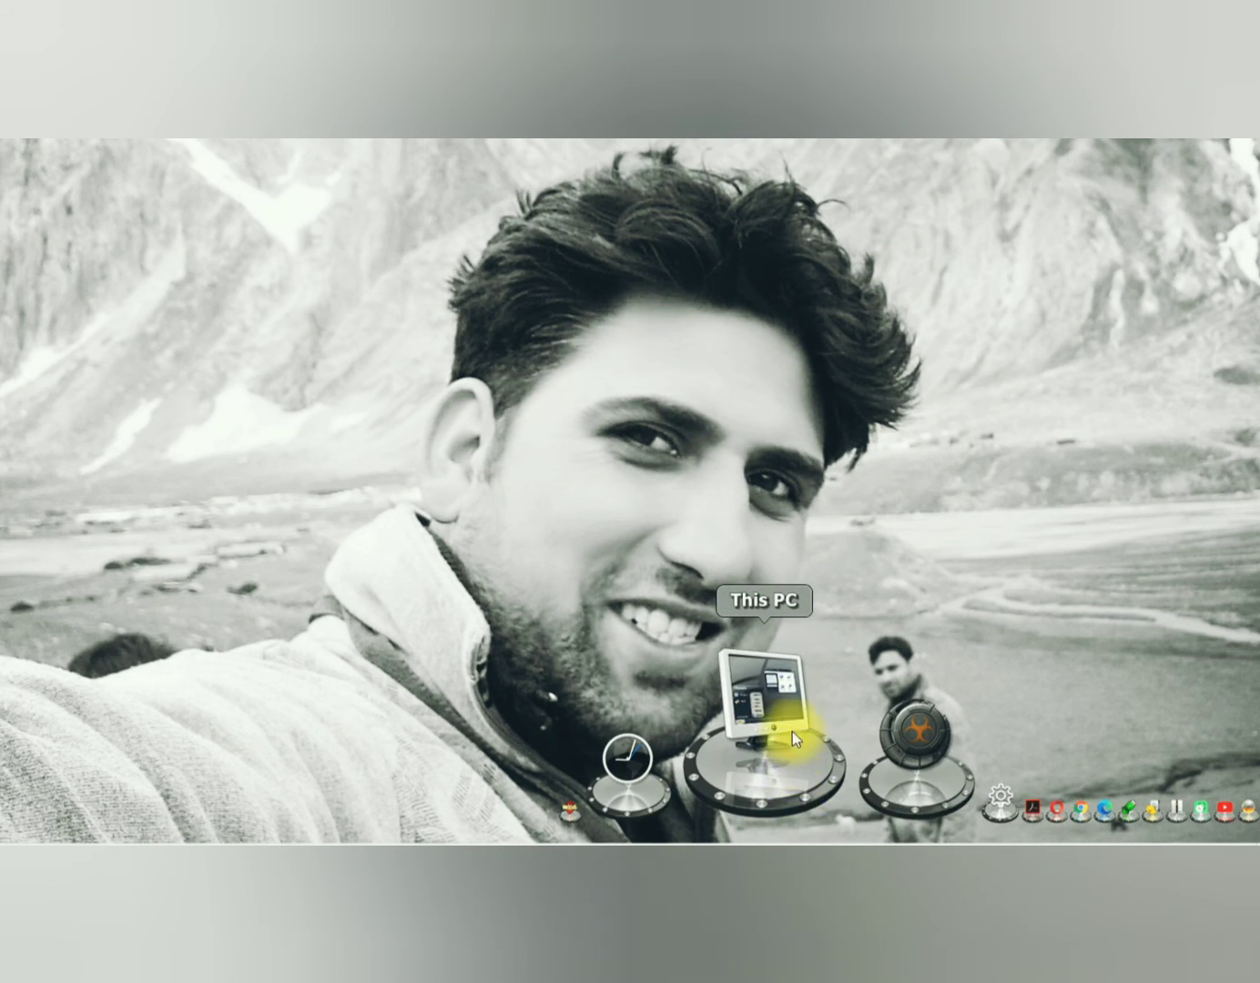
# Step: Open DVD RW Drive (G:) Window-7 from This PC to check the burned setup files, and close the window
pyautogui.click(787, 717)
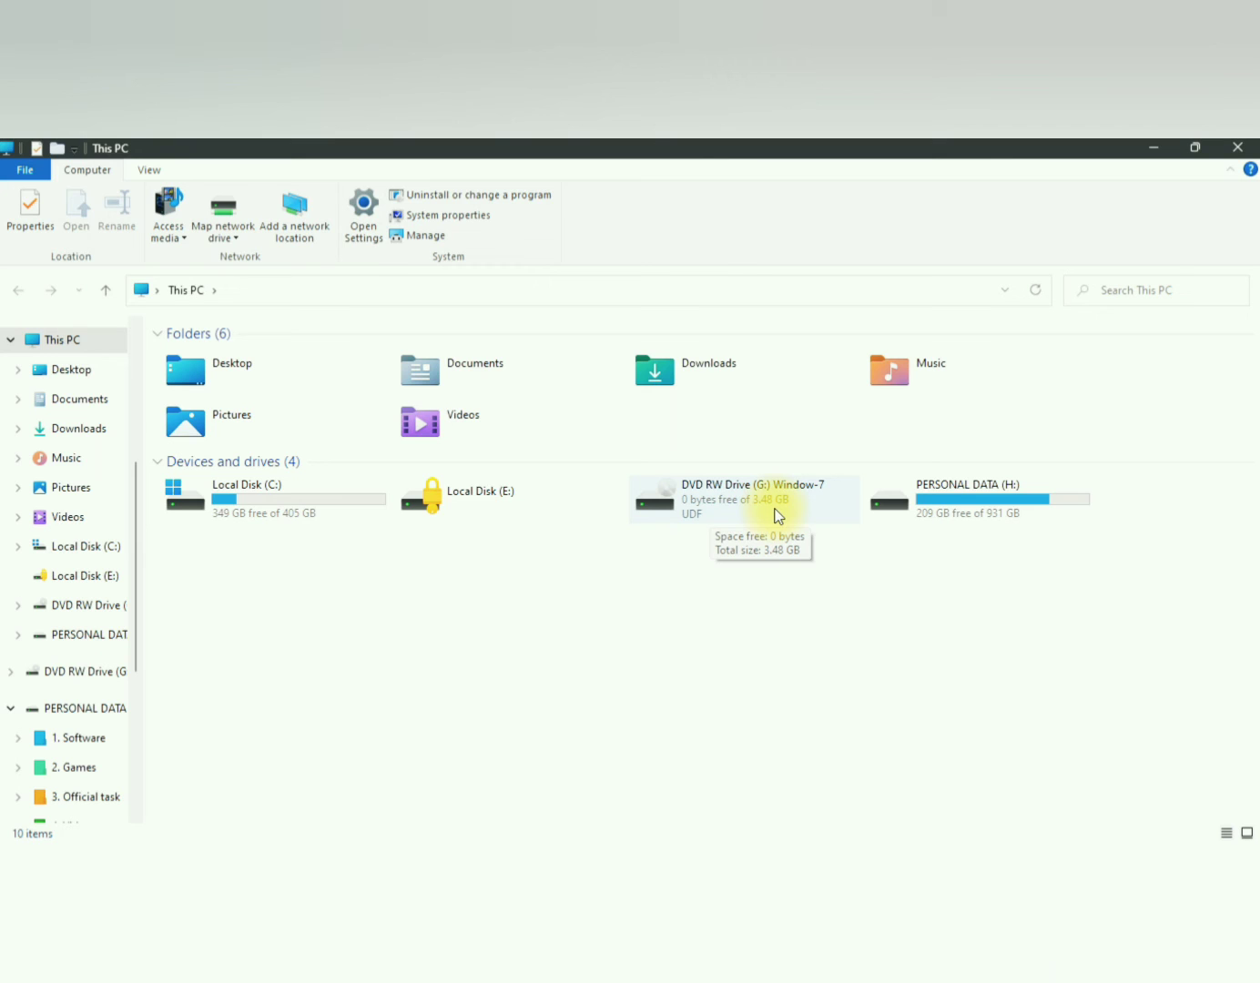
pyautogui.click(731, 637)
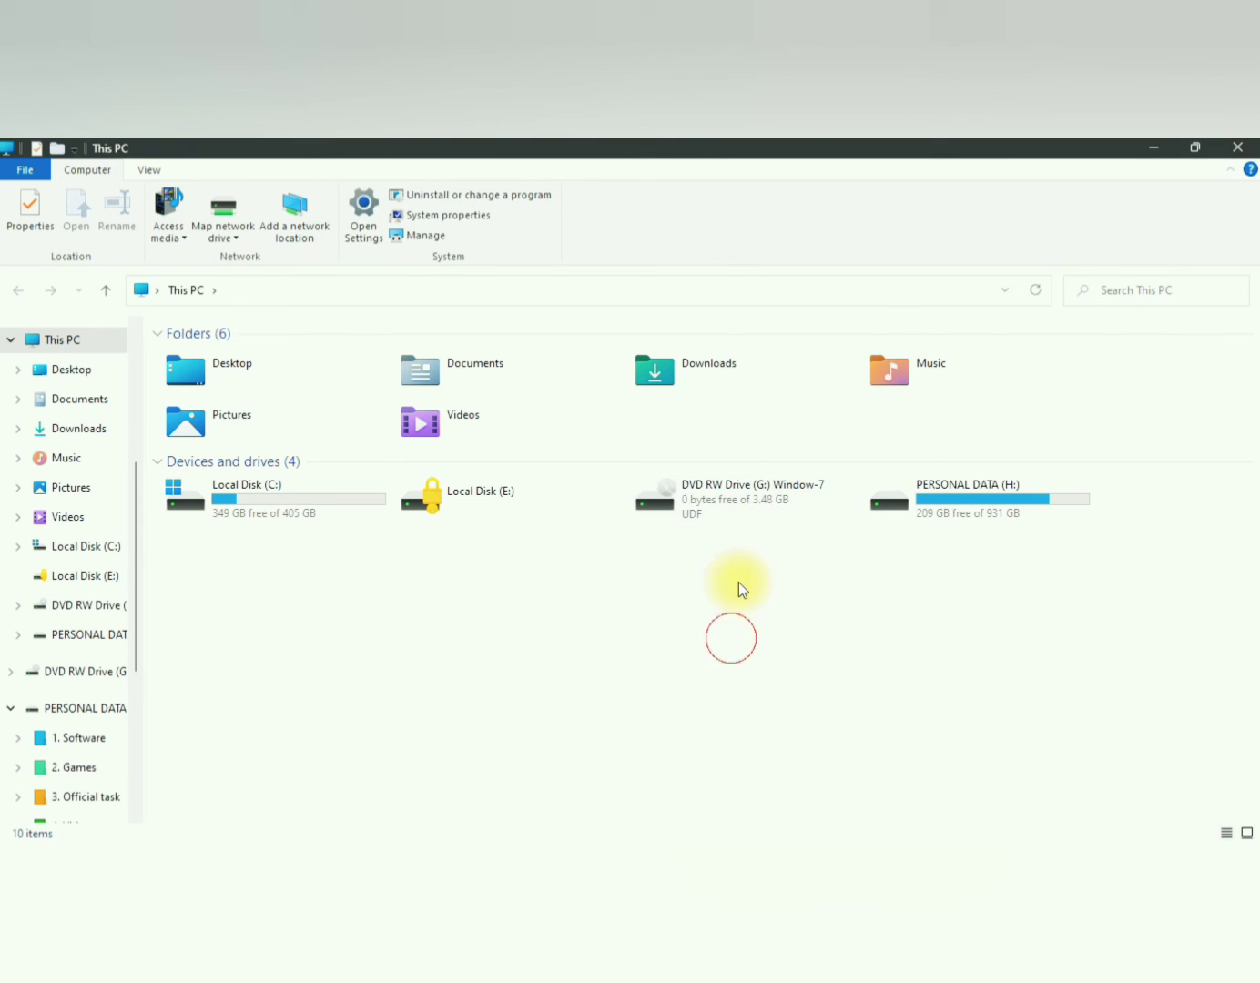
pyautogui.doubleClick(731, 488)
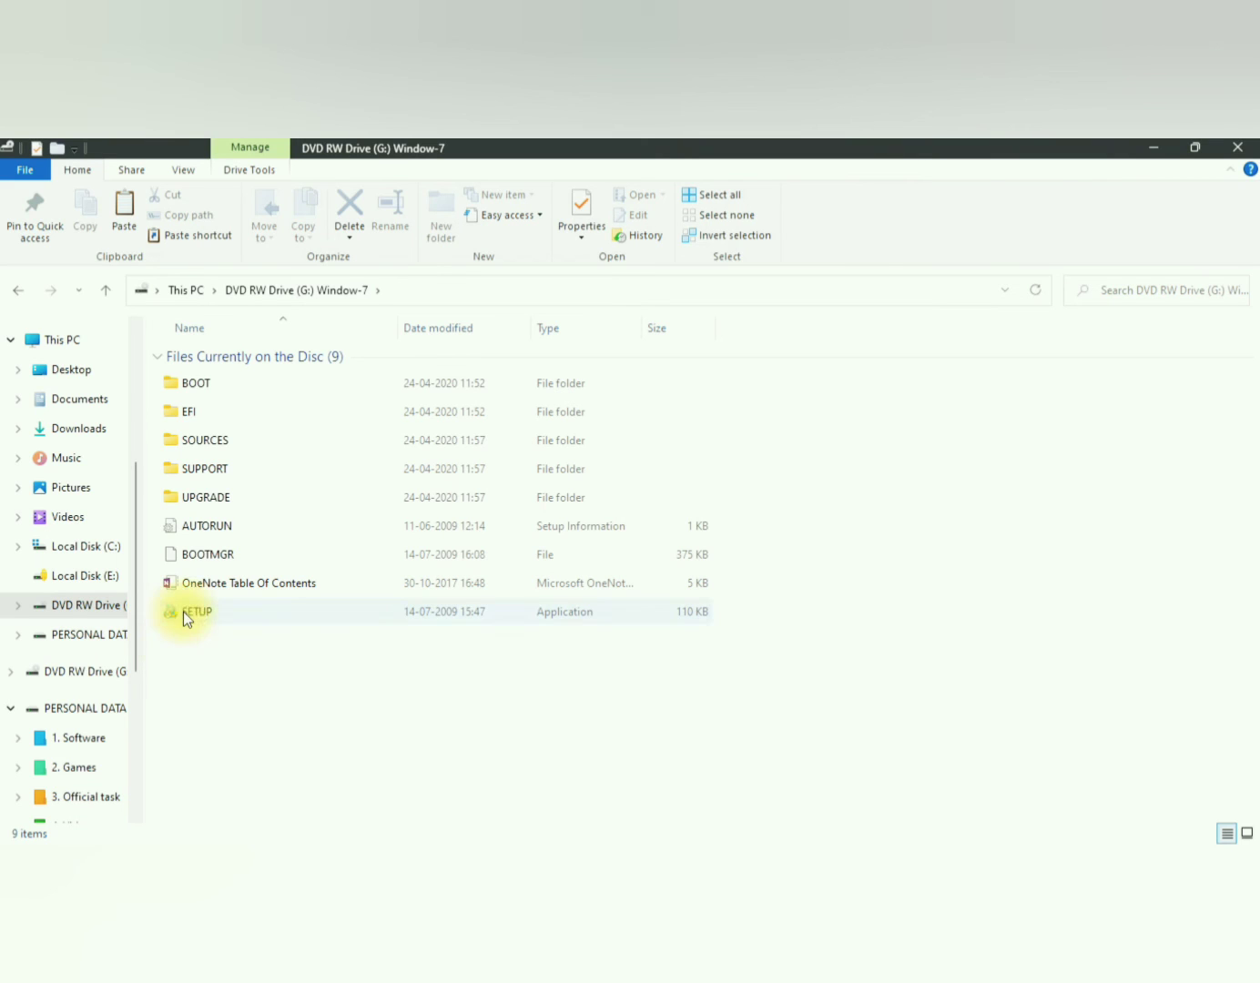
pyautogui.click(70, 348)
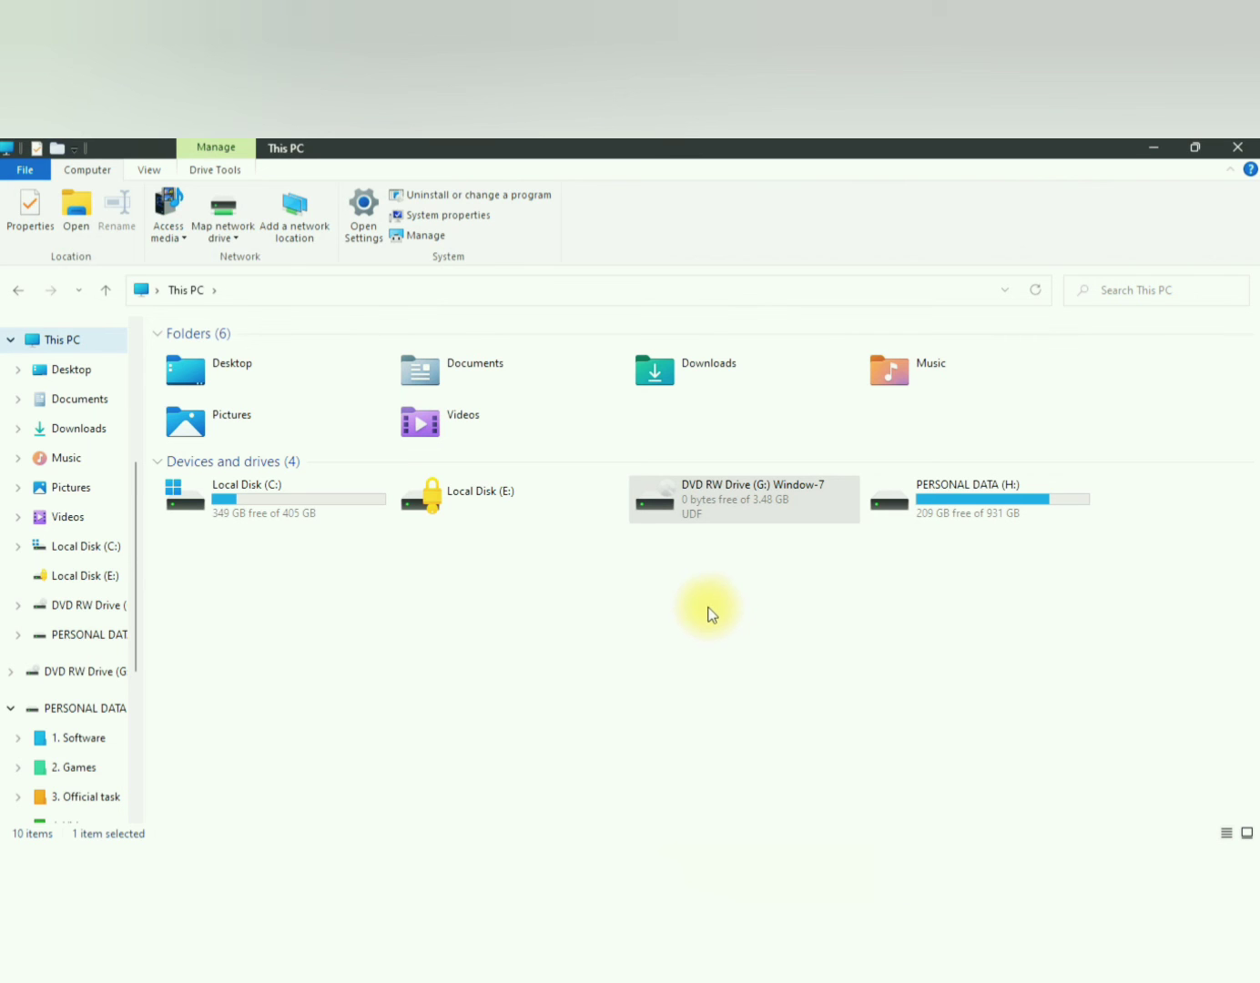
pyautogui.click(1236, 149)
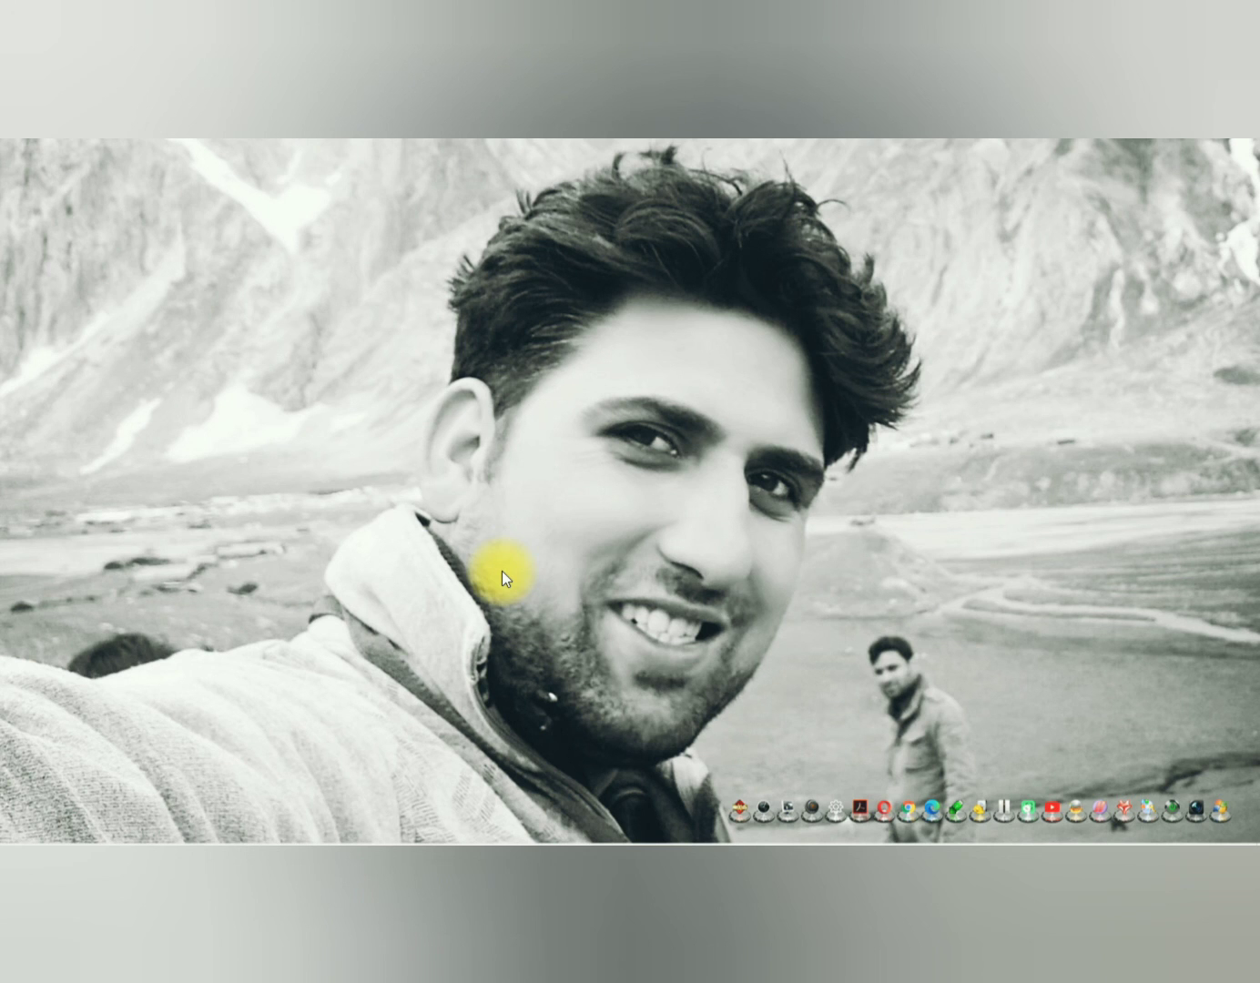
# Step: Switch to Chrome to view the wikiHow page on telling a CD from a DVD, and close the browser
pyautogui.hotkey('alt', 'Tab')
pyautogui.hotkey('alt', 'Tab')
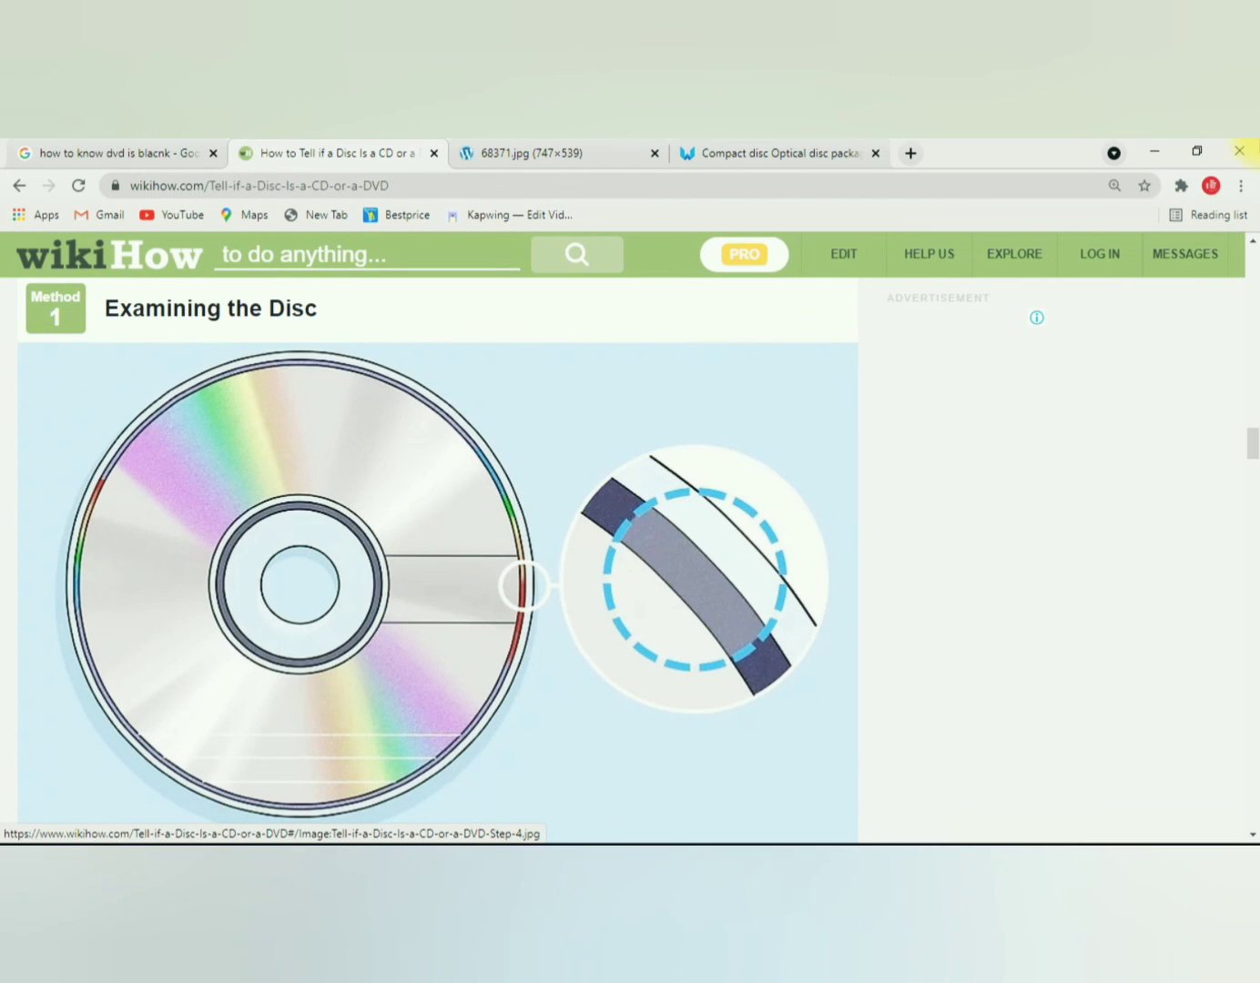
pyautogui.click(1251, 152)
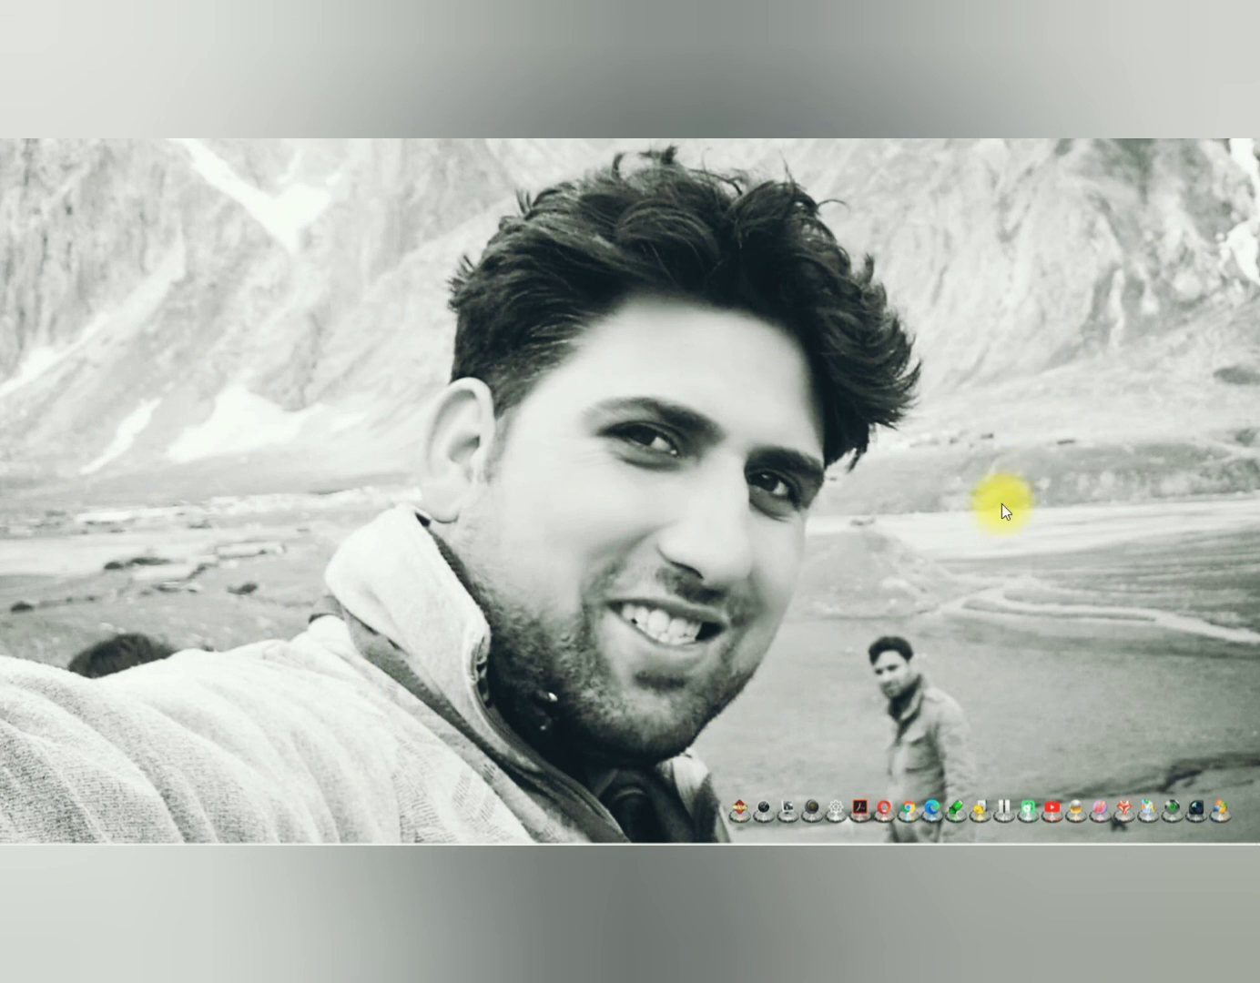